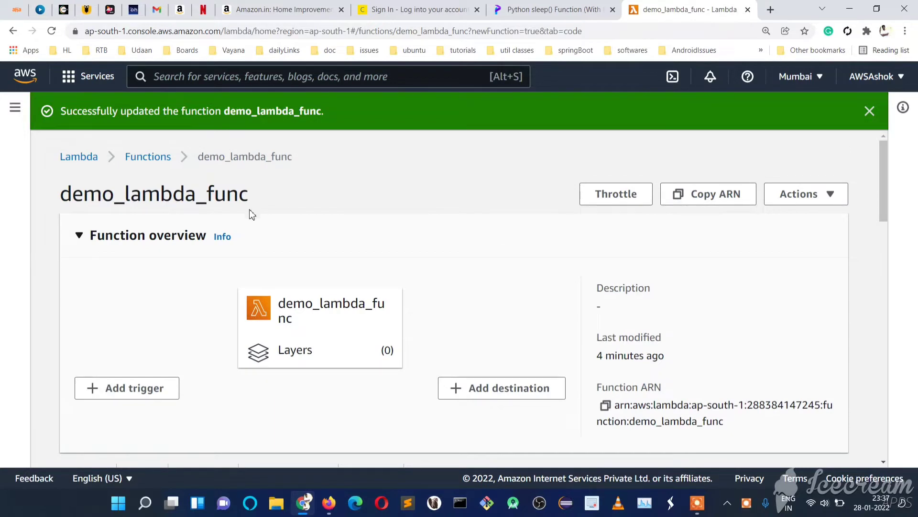
Step: Review the demo_lambda_func overview and the handler code in its code source
scroll(236, 230, "down", 3)
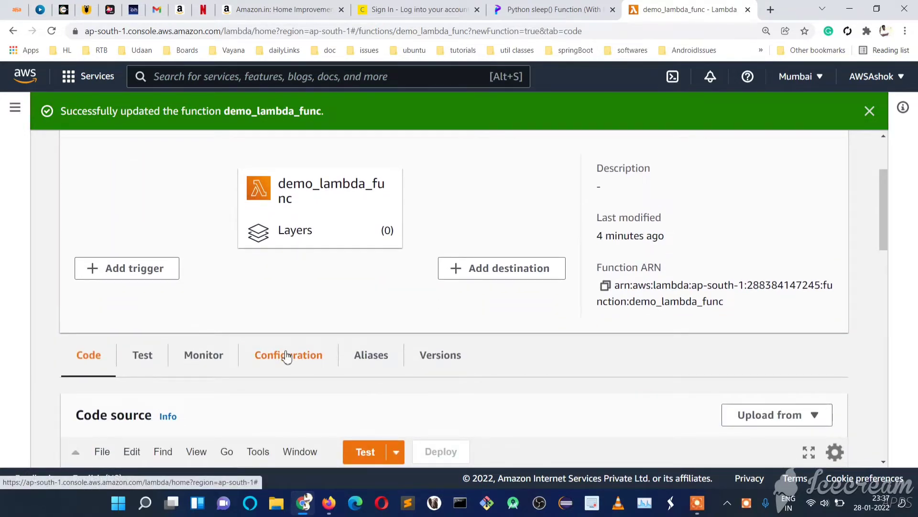
scroll(287, 357, "down", 2)
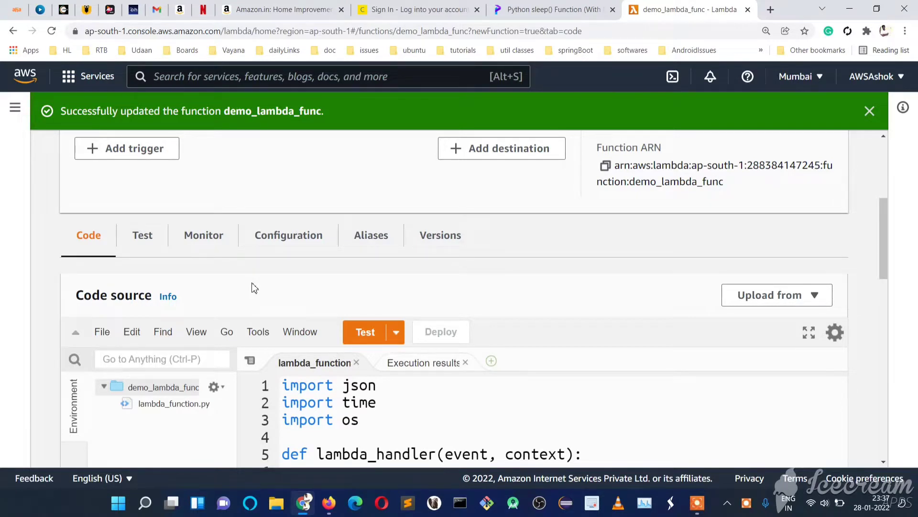
scroll(254, 287, "down", 1)
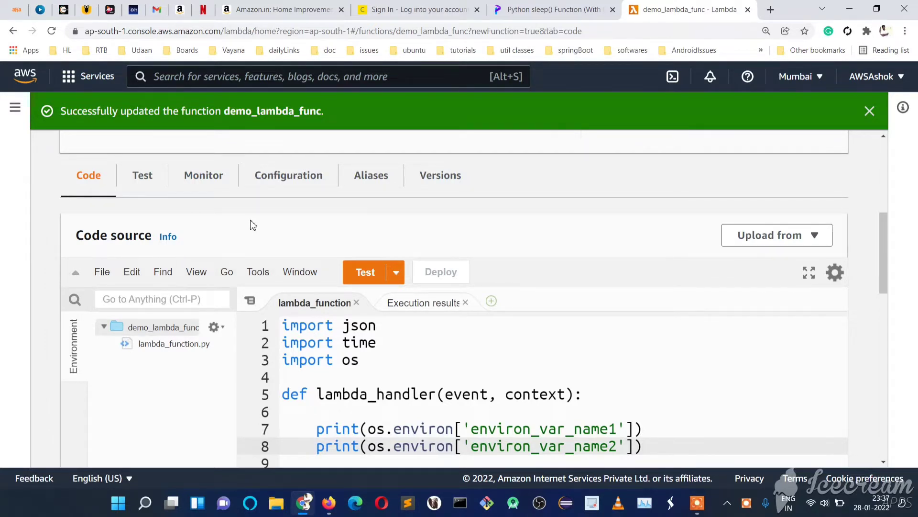
scroll(253, 225, "down", 2)
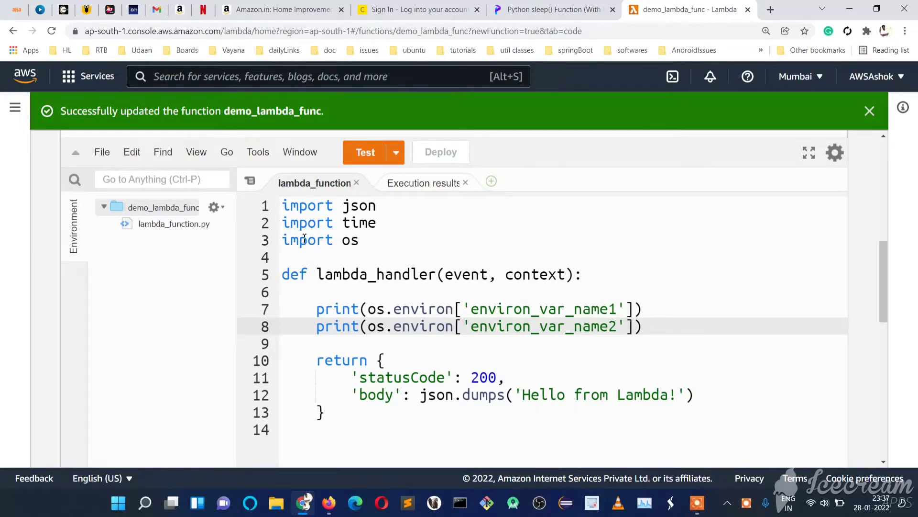
scroll(175, 297, "up", 3)
scroll(177, 297, "up", 4)
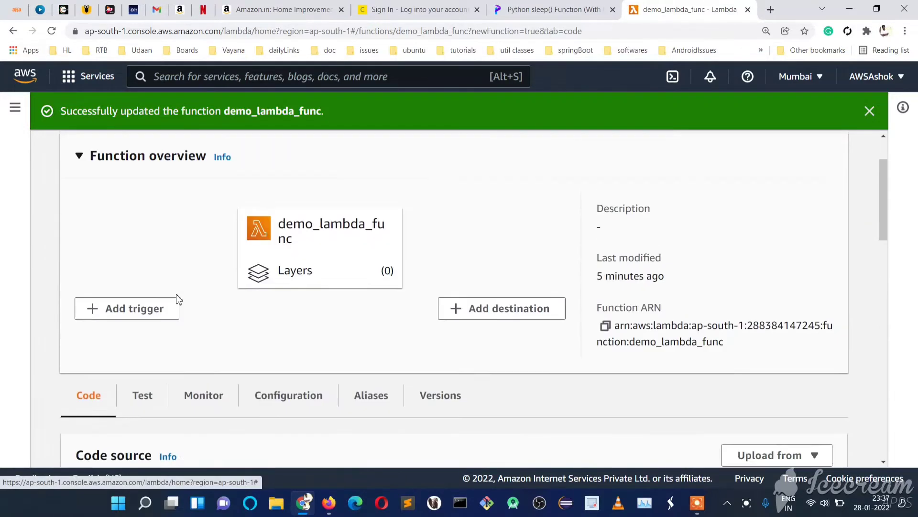
scroll(187, 270, "down", 4)
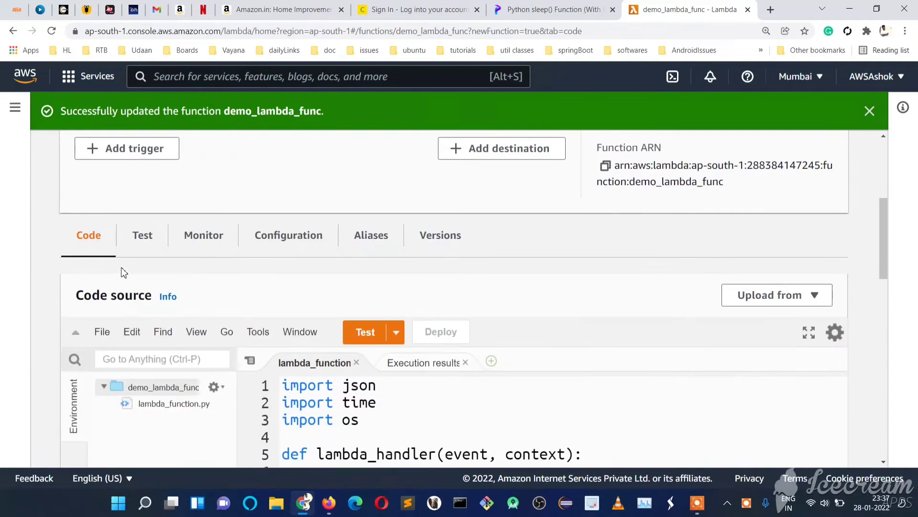
scroll(234, 362, "down", 3)
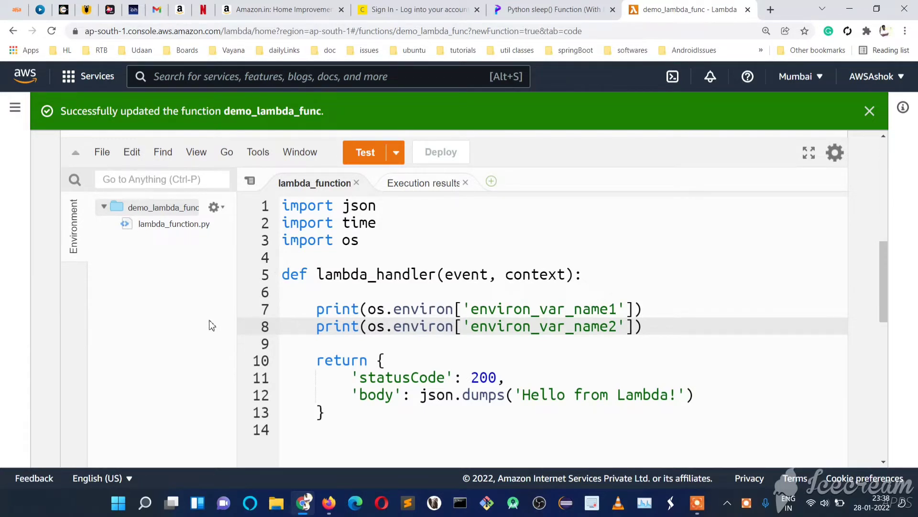
scroll(212, 325, "up", 5)
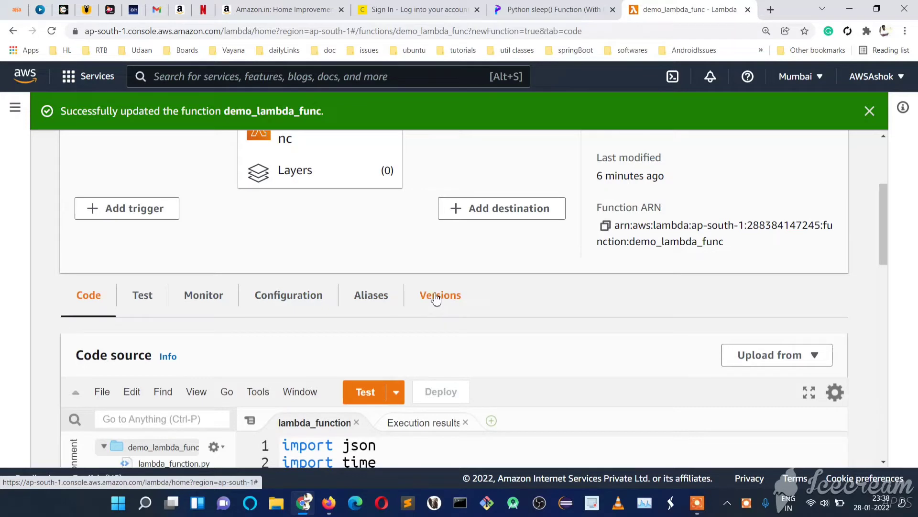
scroll(469, 273, "down", 3)
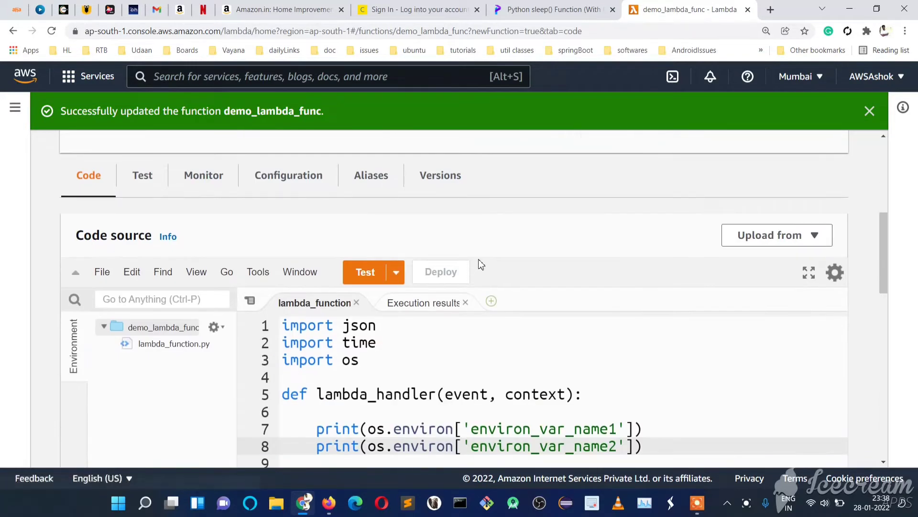
scroll(479, 263, "up", 1)
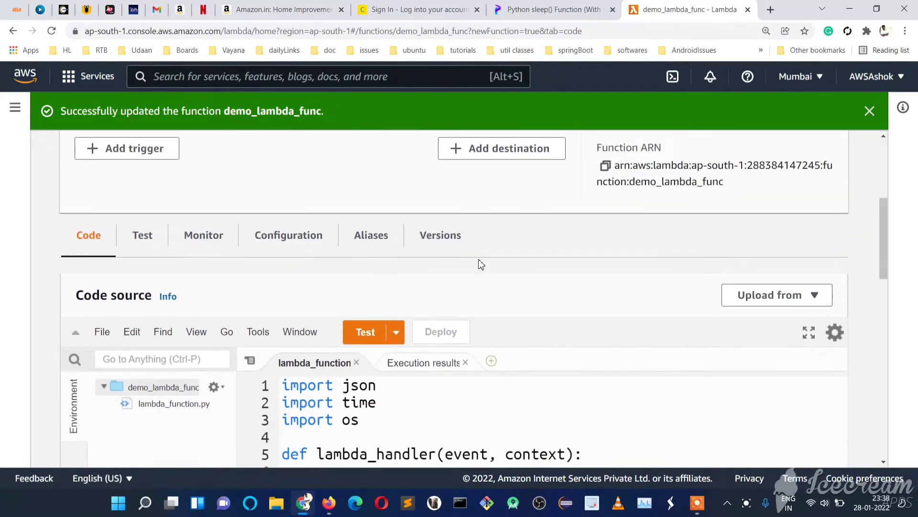
Step: Check the function's published versions list and look over the lambda_function code
left_click(448, 239)
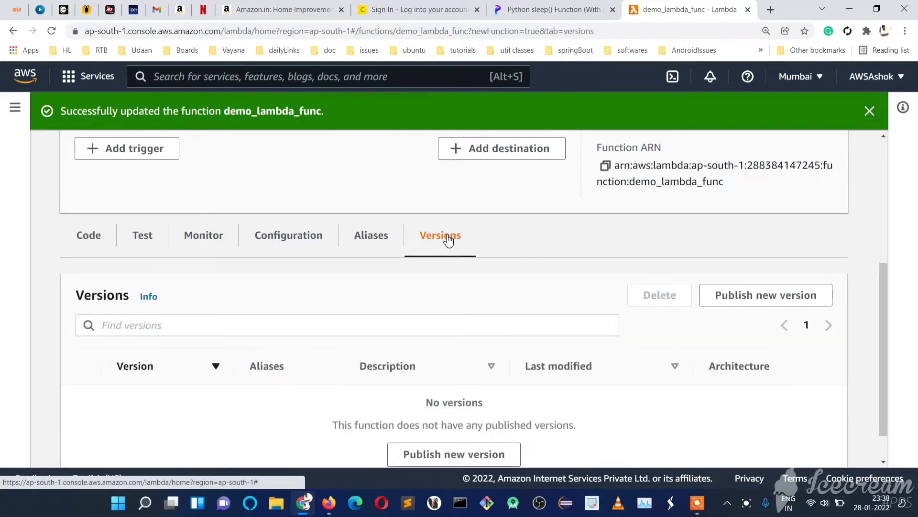
scroll(448, 239, "down", 1)
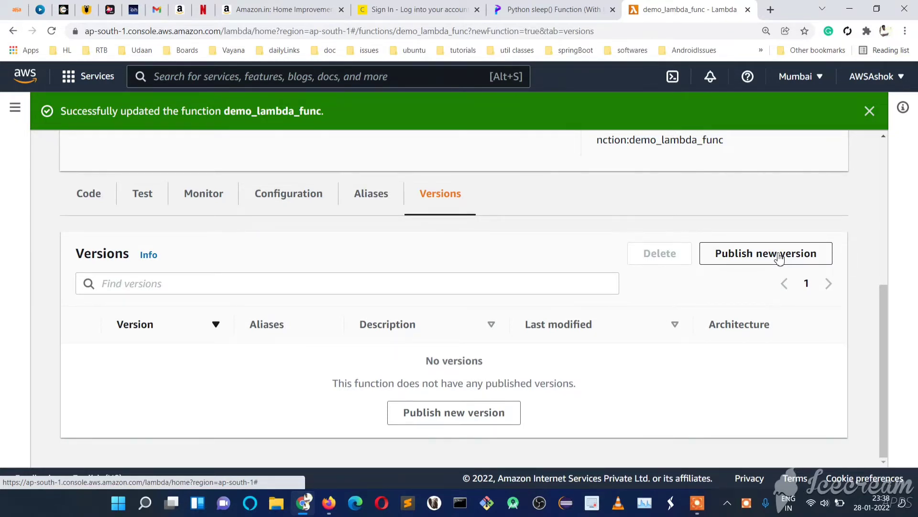
left_click(87, 195)
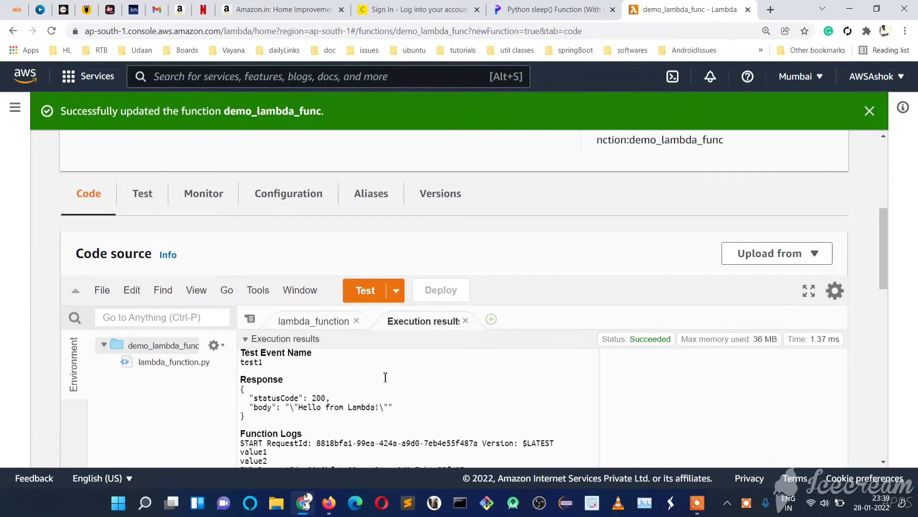
left_click(322, 322)
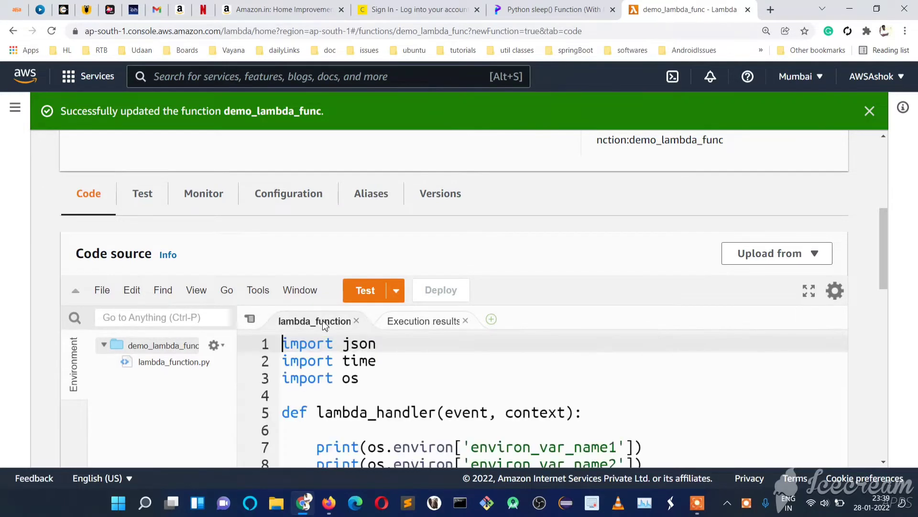
scroll(385, 390, "down", 3)
scroll(383, 334, "up", 1)
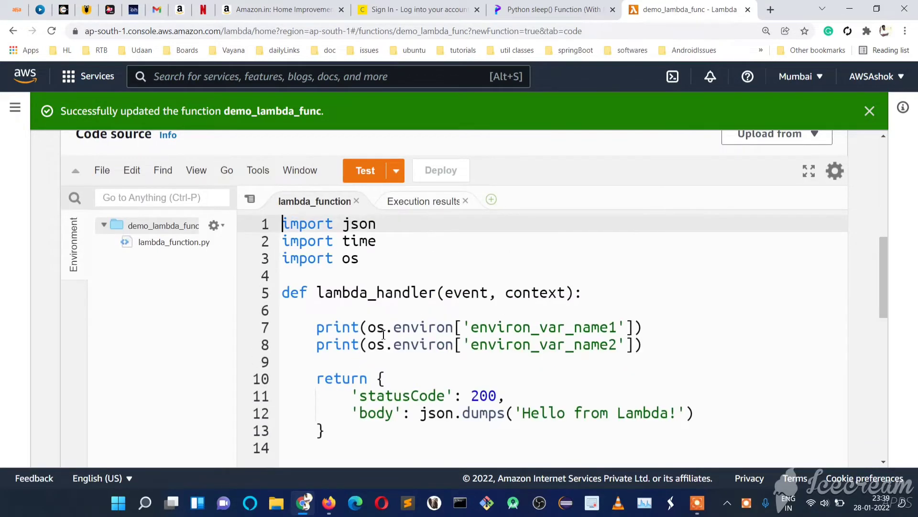
scroll(383, 333, "up", 4)
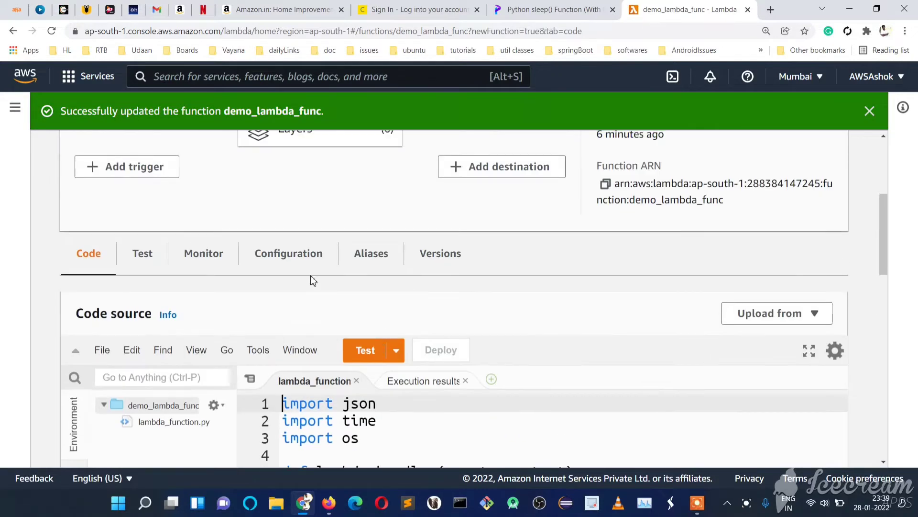
left_click(445, 256)
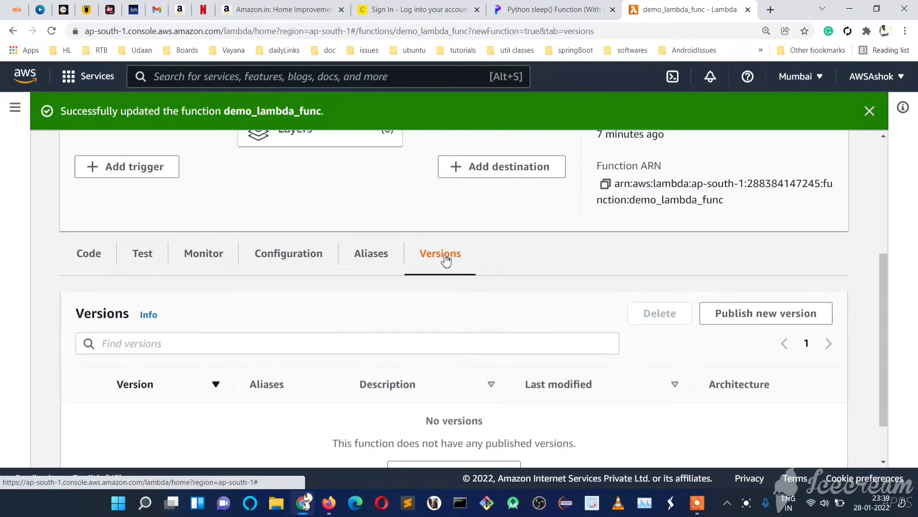
Step: Add print('Version1') below the two environment variable prints in lambda_function and deploy the change
left_click(88, 257)
scroll(143, 303, "down", 4)
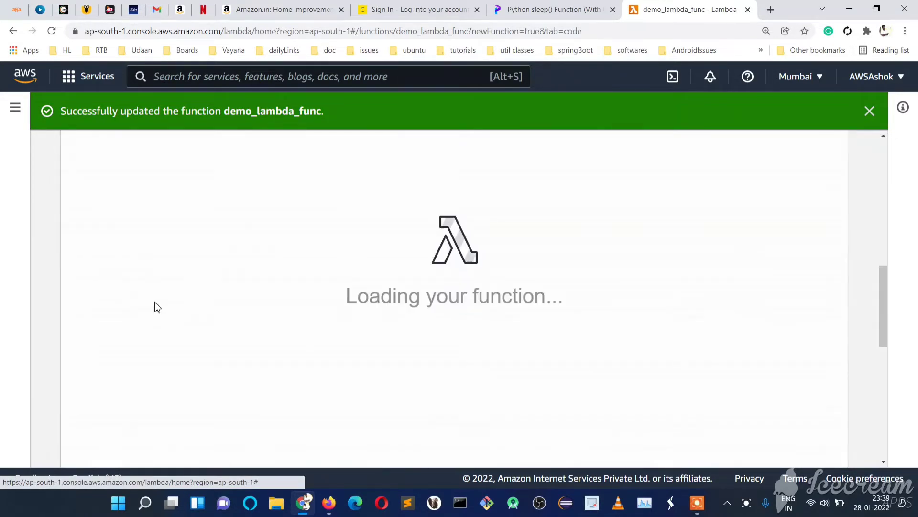
scroll(401, 264, "up", 2)
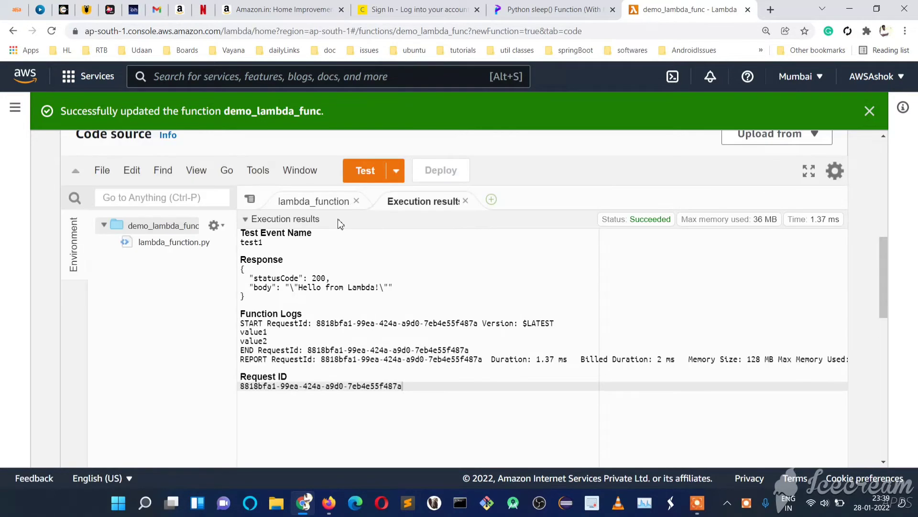
left_click(315, 201)
scroll(391, 324, "down", 1)
scroll(391, 325, "down", 1)
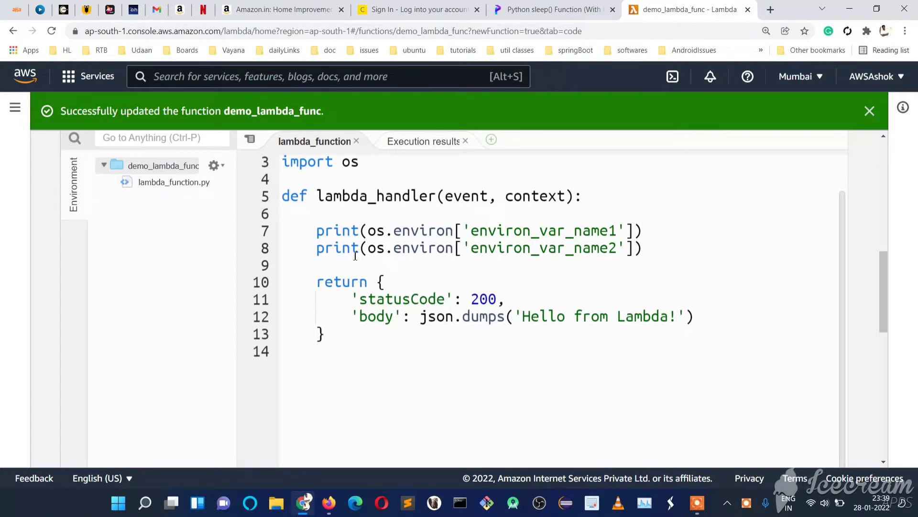
left_click(319, 250)
left_click(651, 248)
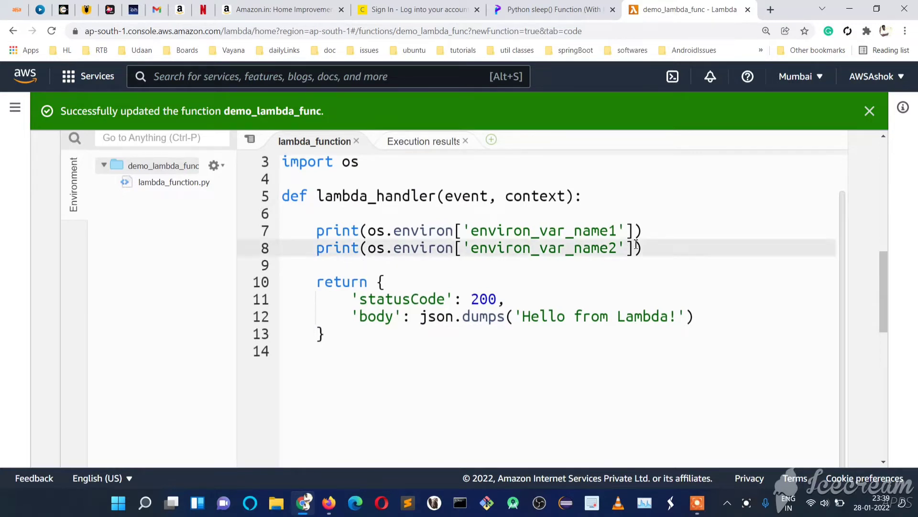
key("Return")
key("Return")
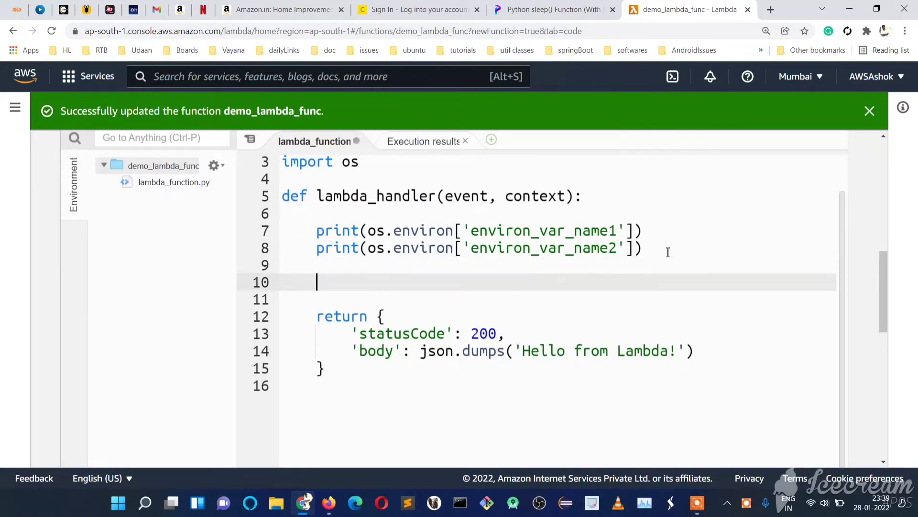
type("print('")
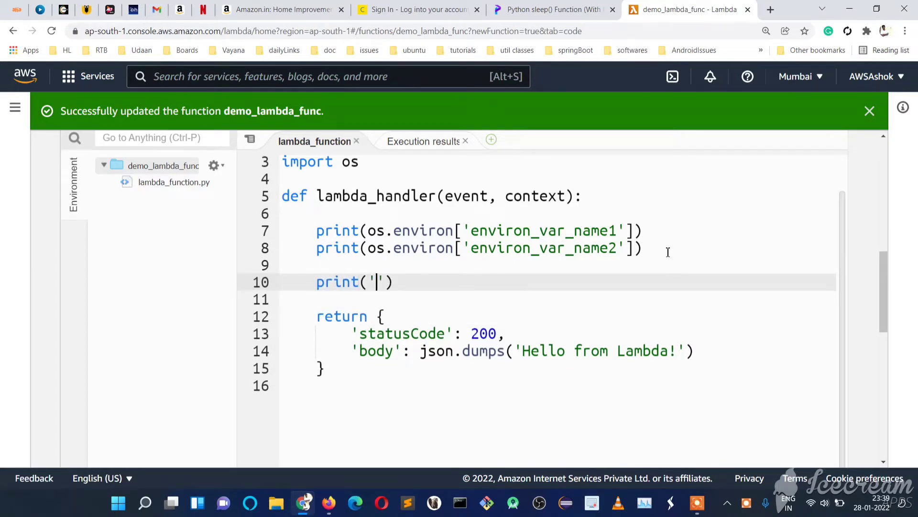
type("Version")
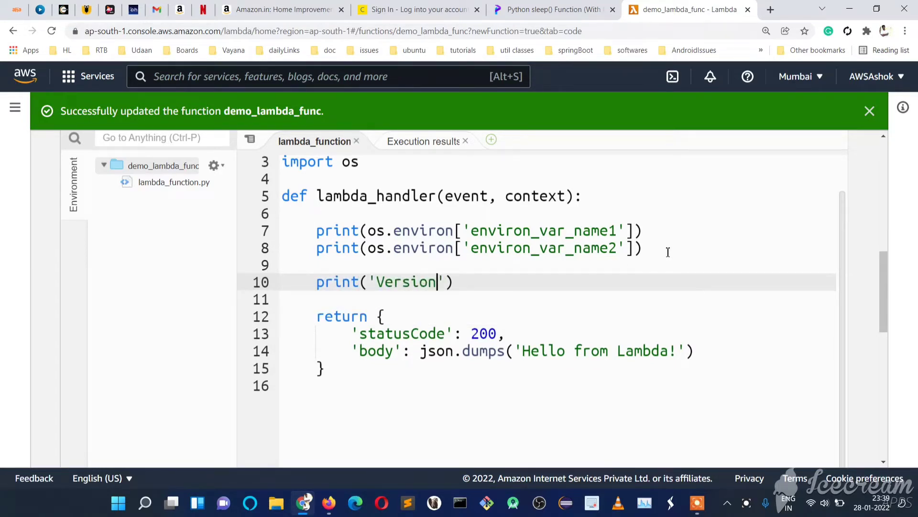
type("1")
scroll(171, 312, "up", 3)
left_click(450, 231)
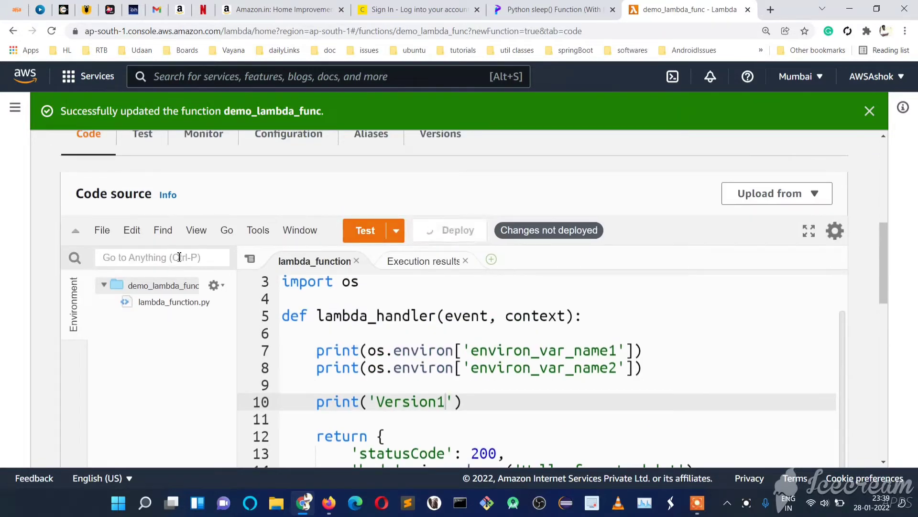
Step: Publish a new version of the function with the description "version 1"
scroll(179, 257, "up", 2)
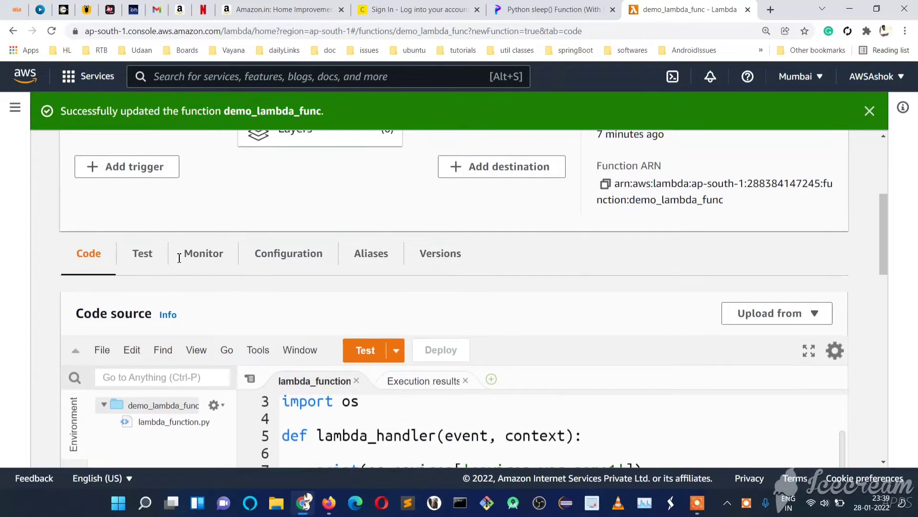
left_click(438, 261)
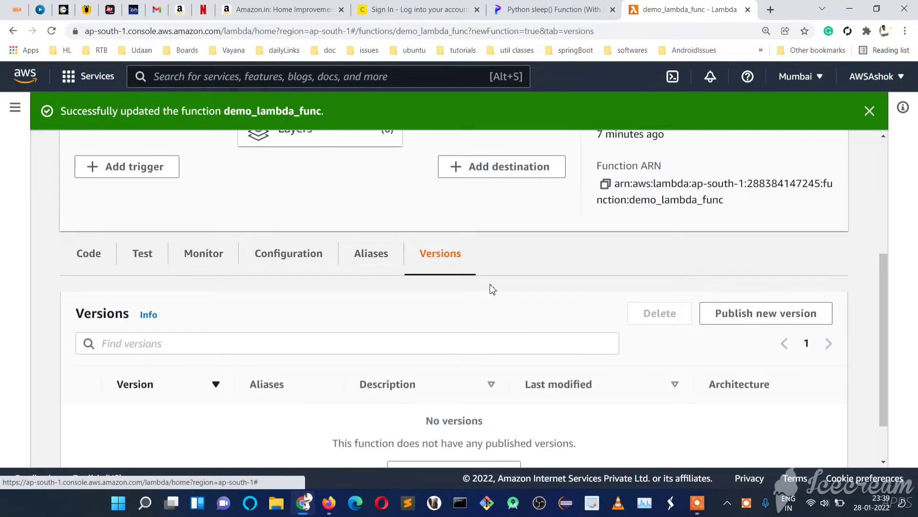
left_click(753, 315)
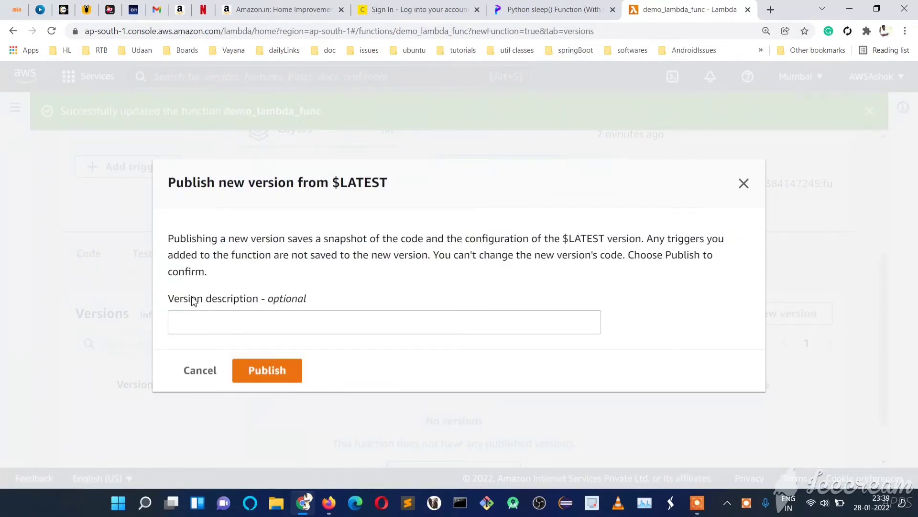
left_click(250, 326)
type("version 1")
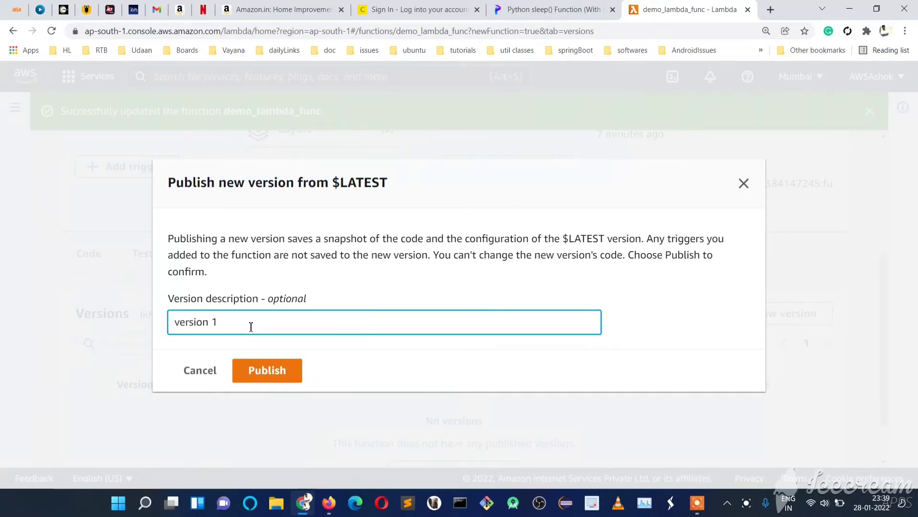
left_click(274, 374)
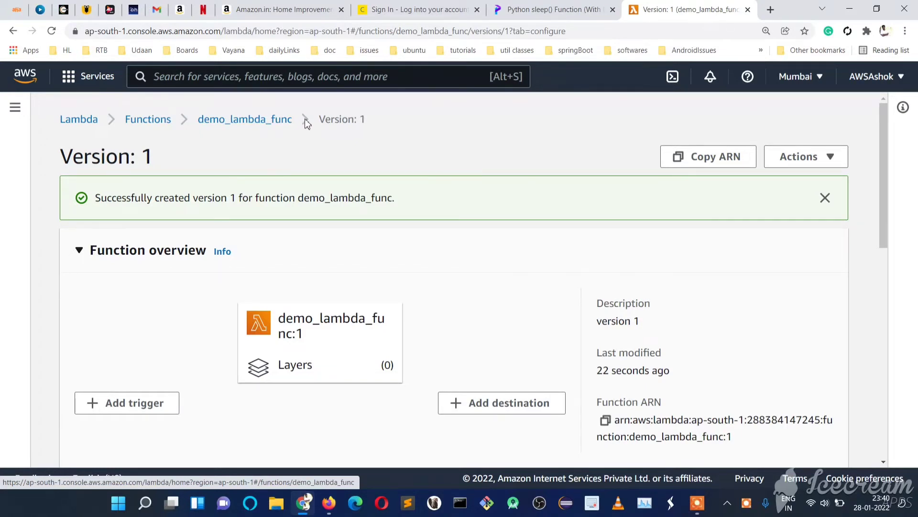
Step: Examine the published version's page and its lambda_function code
left_click_drag(331, 119, 368, 116)
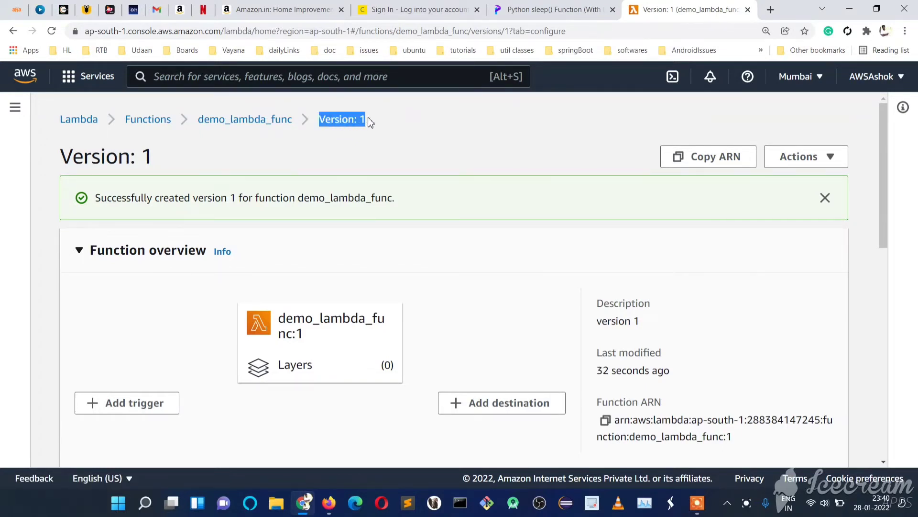
left_click(401, 121)
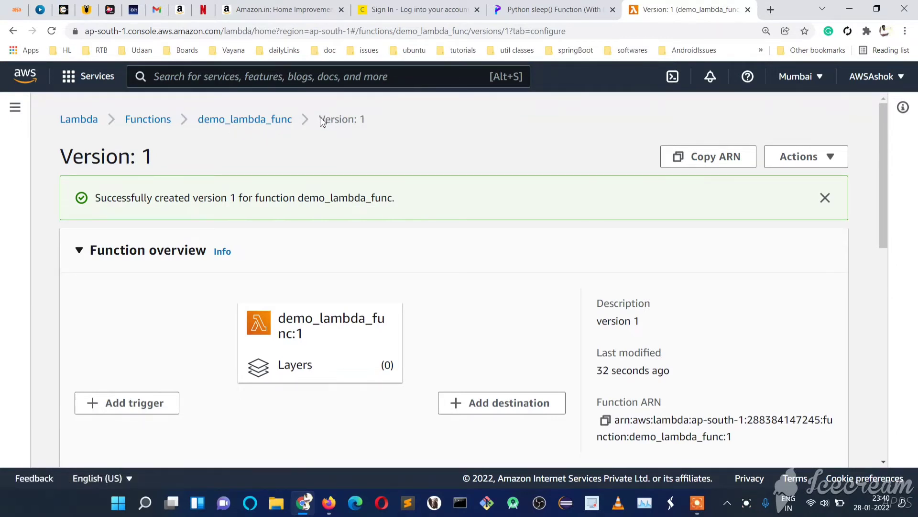
left_click_drag(320, 119, 364, 120)
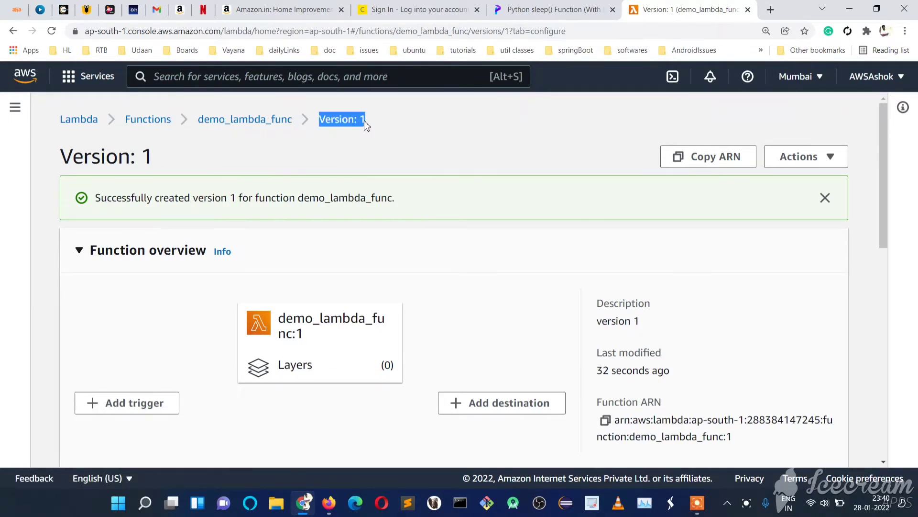
left_click(403, 116)
scroll(46, 270, "down", 5)
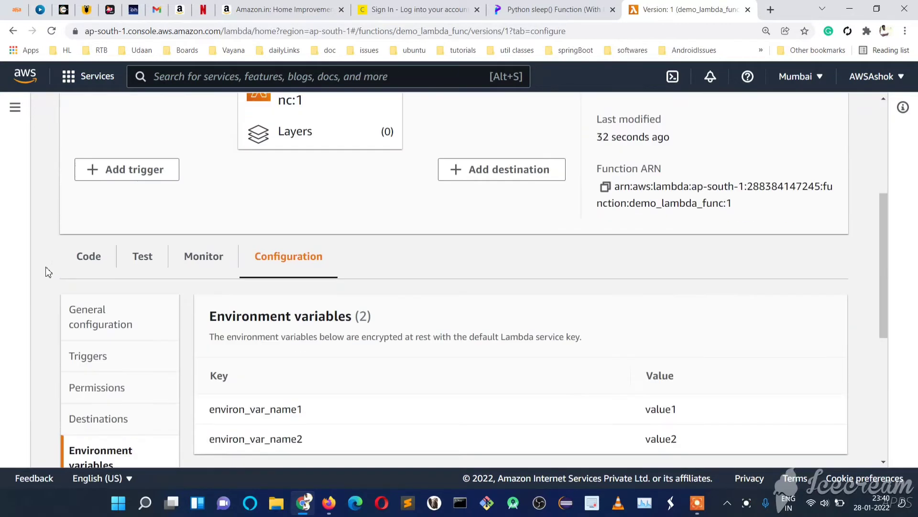
left_click(86, 260)
scroll(86, 262, "down", 5)
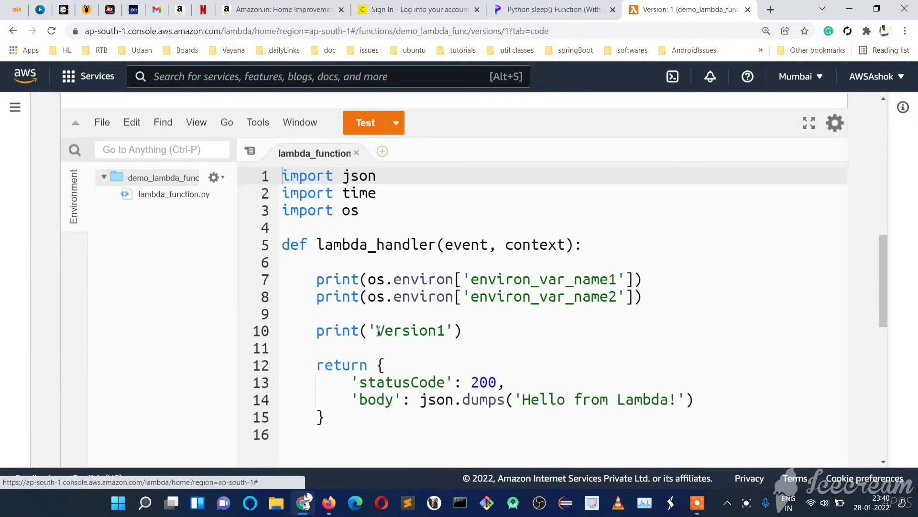
Step: Examine the print('Version1') line and the code editing notice on the page of published version 1
left_click_drag(376, 331, 489, 331)
left_click(492, 333)
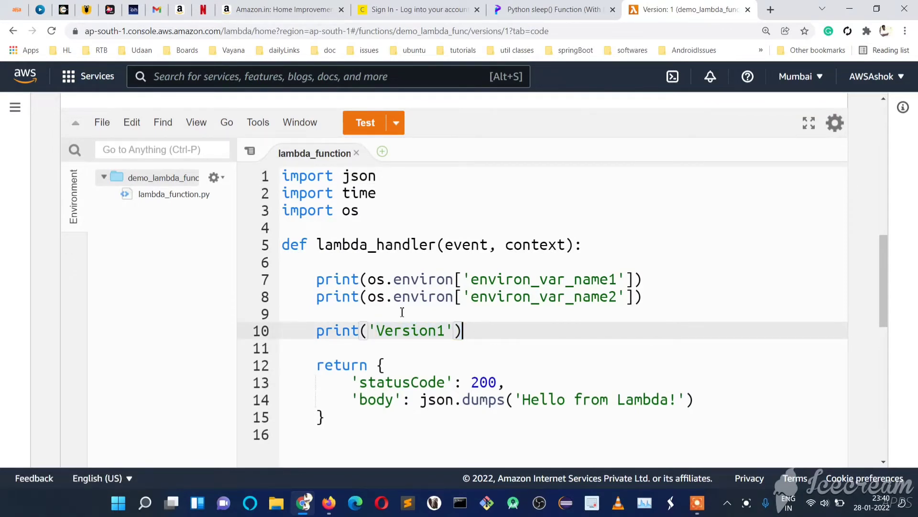
scroll(414, 321, "down", 2)
scroll(363, 306, "up", 5)
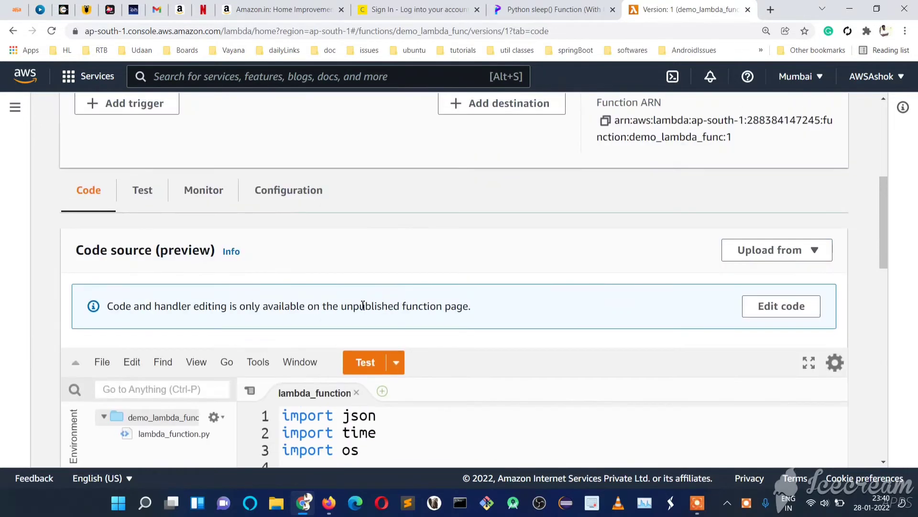
scroll(307, 191, "up", 5)
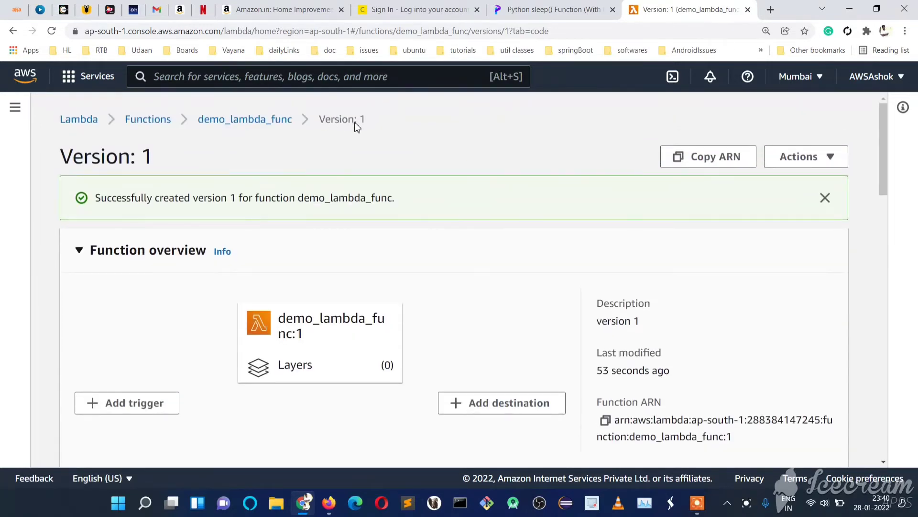
scroll(211, 230, "down", 10)
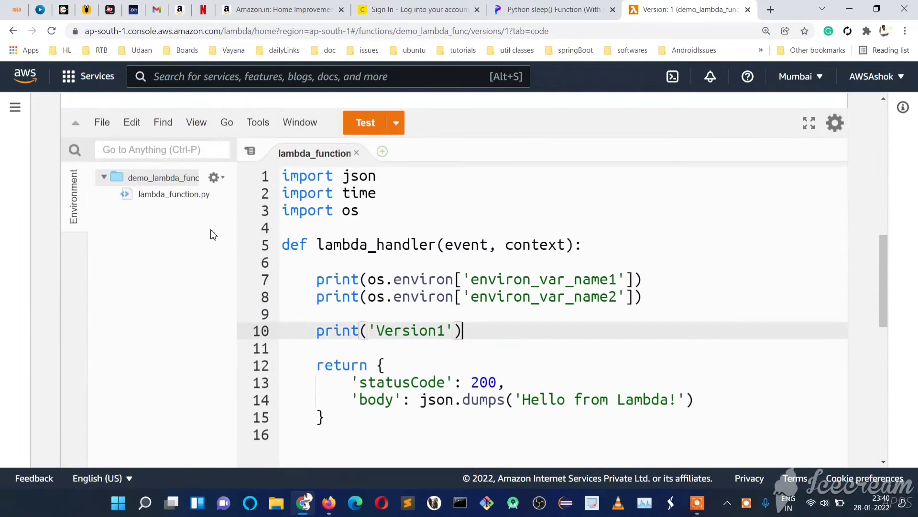
left_click(498, 343)
left_click(515, 327)
scroll(208, 309, "up", 10)
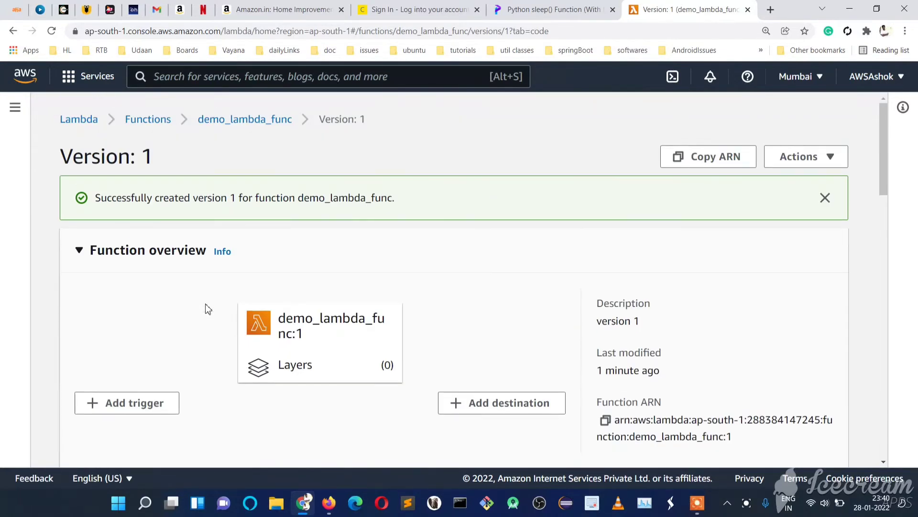
Step: Return to the unpublished demo_lambda_func, change the print statement in lambda_function to 'Version2' and deploy the change
left_click(253, 123)
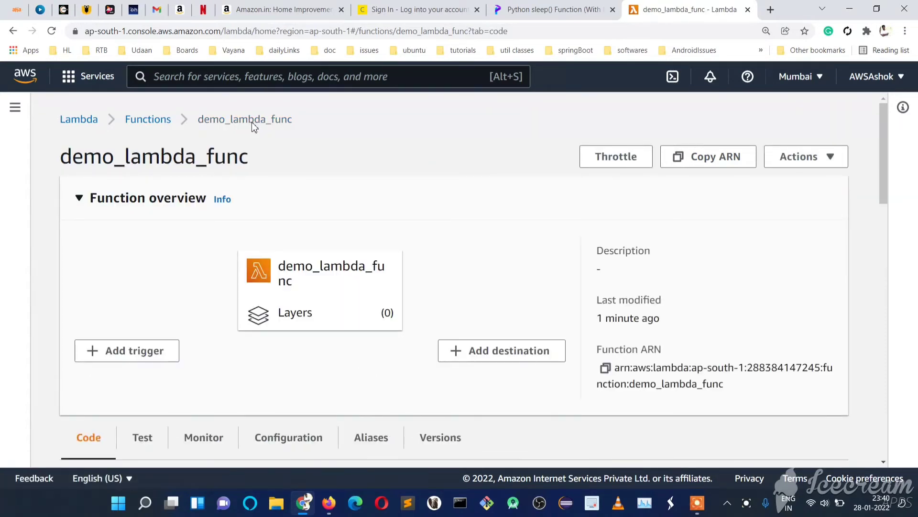
scroll(57, 280, "down", 6)
scroll(57, 280, "down", 2)
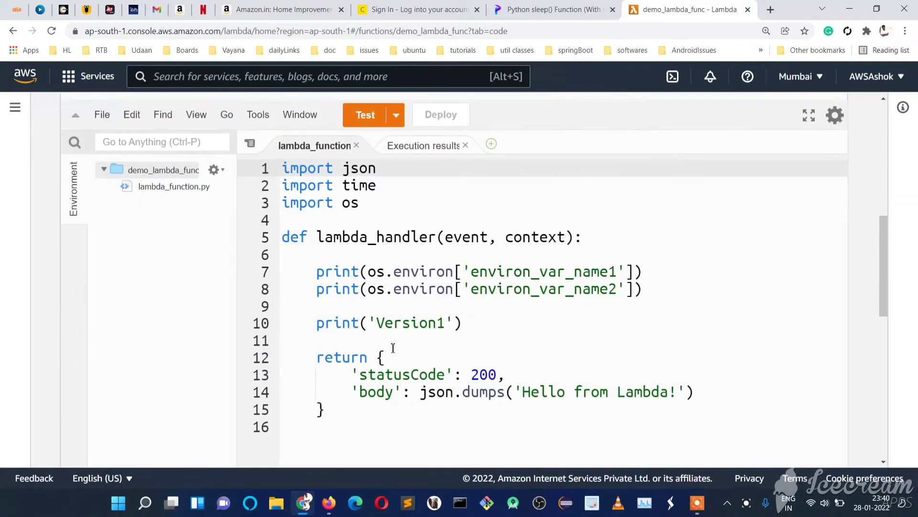
left_click(458, 326)
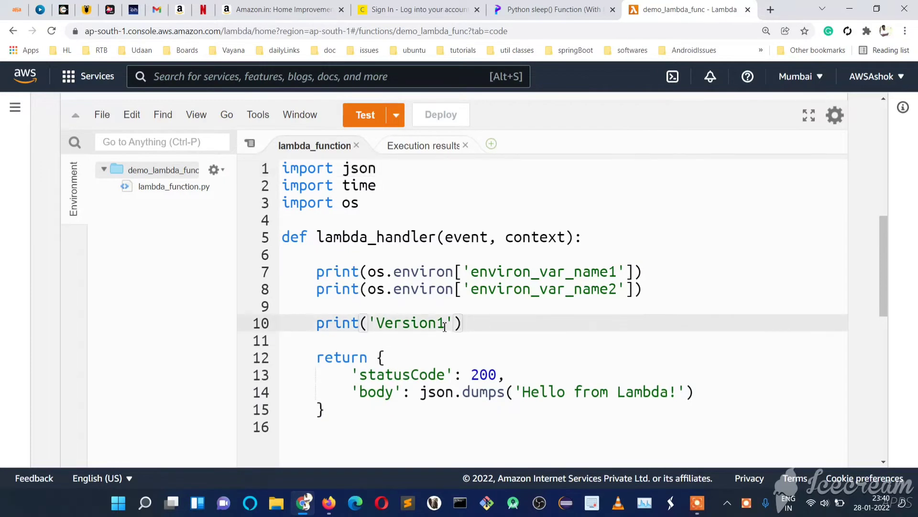
left_click(445, 327)
key("BackSpace")
type("2")
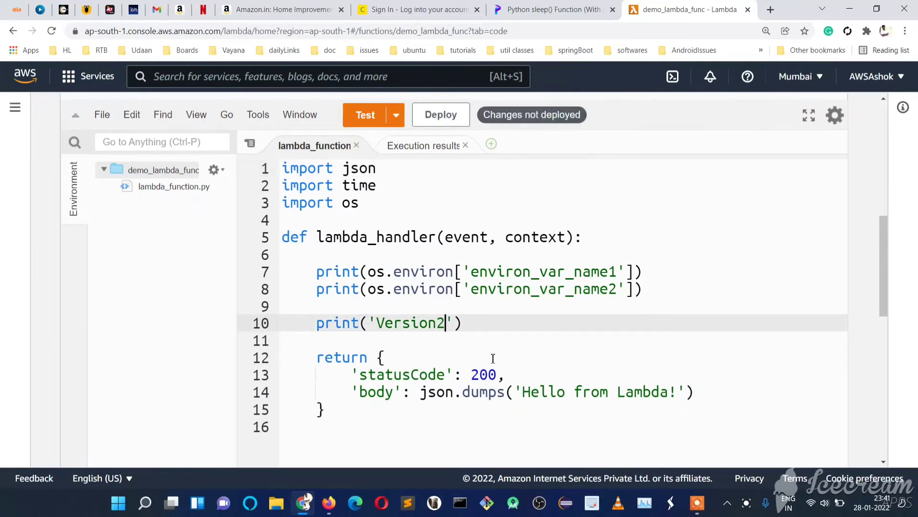
left_click(432, 119)
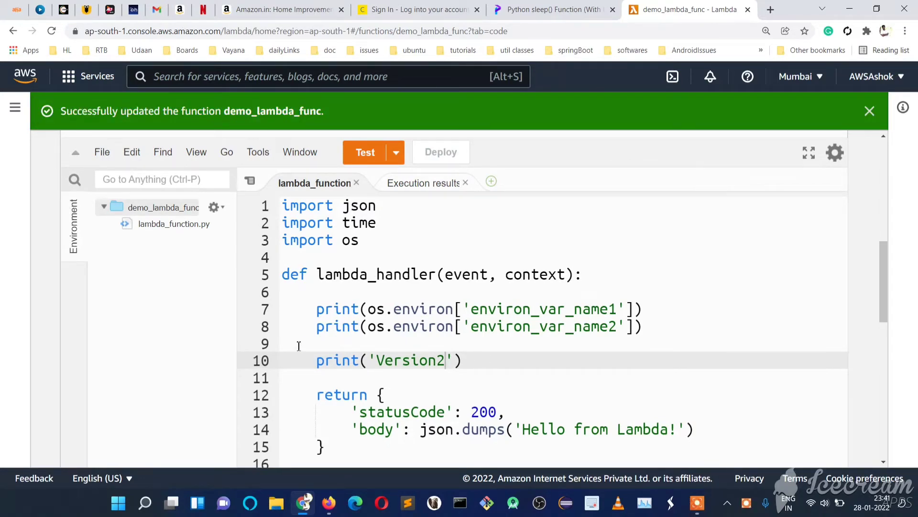
Step: Look over the unpublished function's overview and the edited print line in its deployed code
scroll(163, 365, "up", 9)
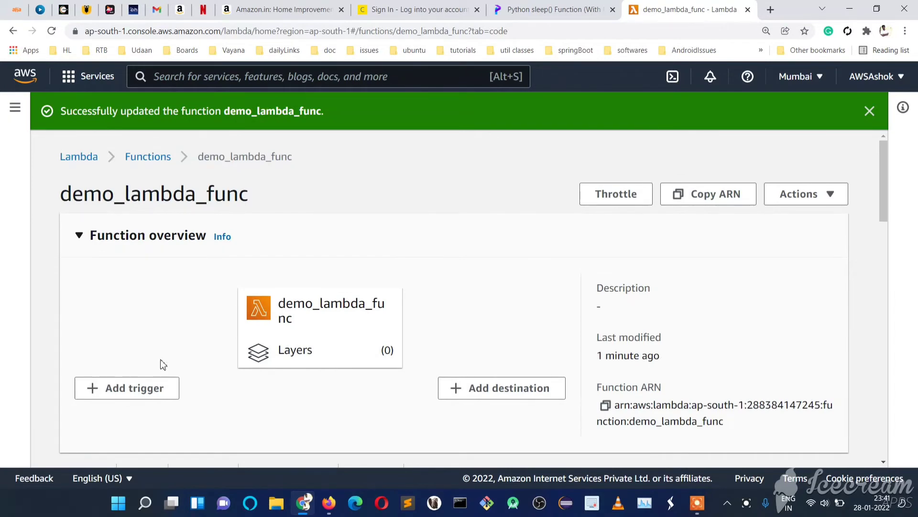
scroll(163, 364, "down", 5)
scroll(410, 223, "down", 3)
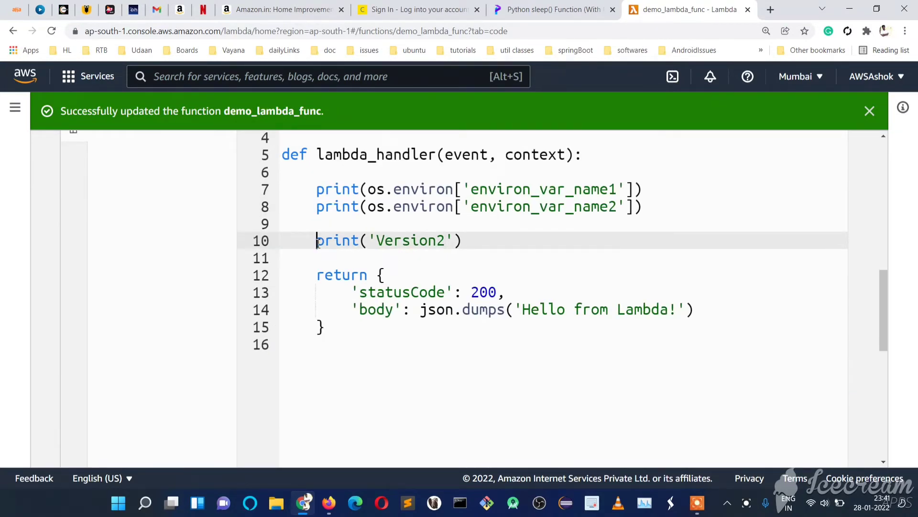
left_click_drag(316, 240, 482, 241)
left_click(482, 241)
scroll(384, 269, "up", 7)
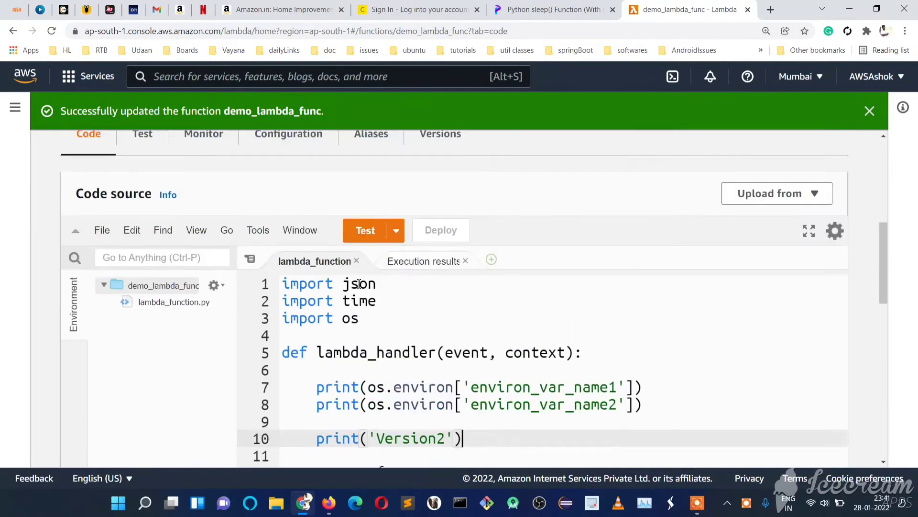
Step: Open version 1 from the function's versions list and check the print line in its code
left_click(436, 300)
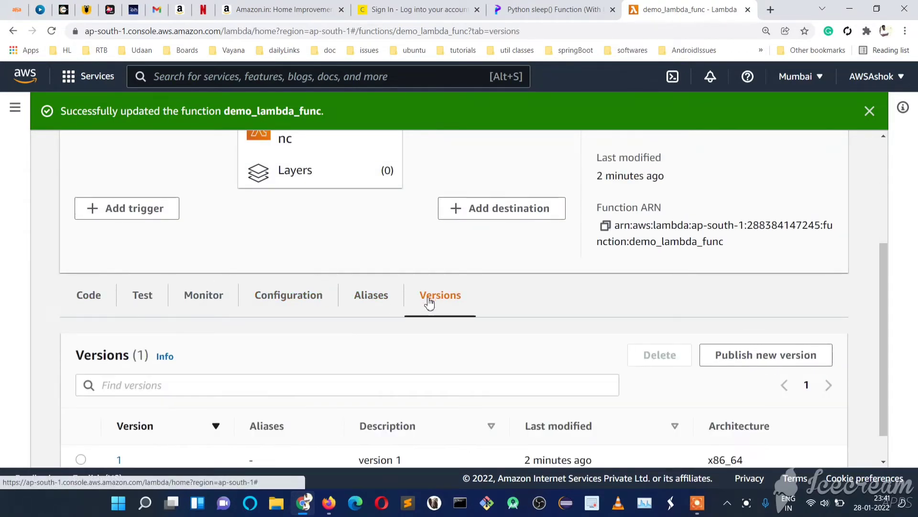
scroll(254, 312, "down", 1)
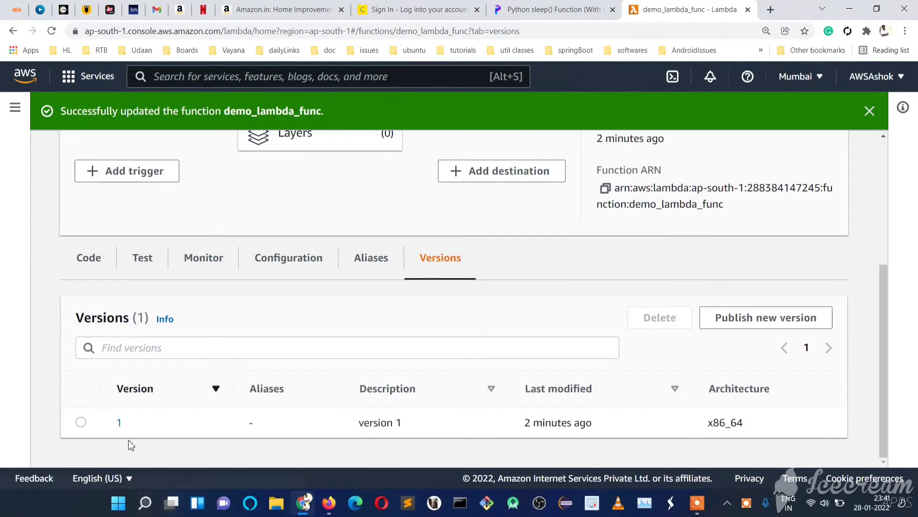
left_click(120, 424)
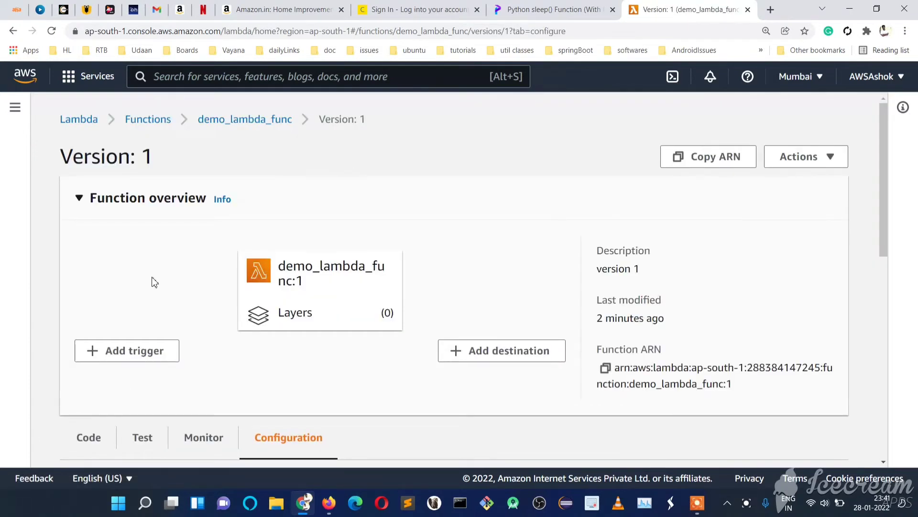
scroll(153, 283, "down", 10)
scroll(152, 284, "up", 5)
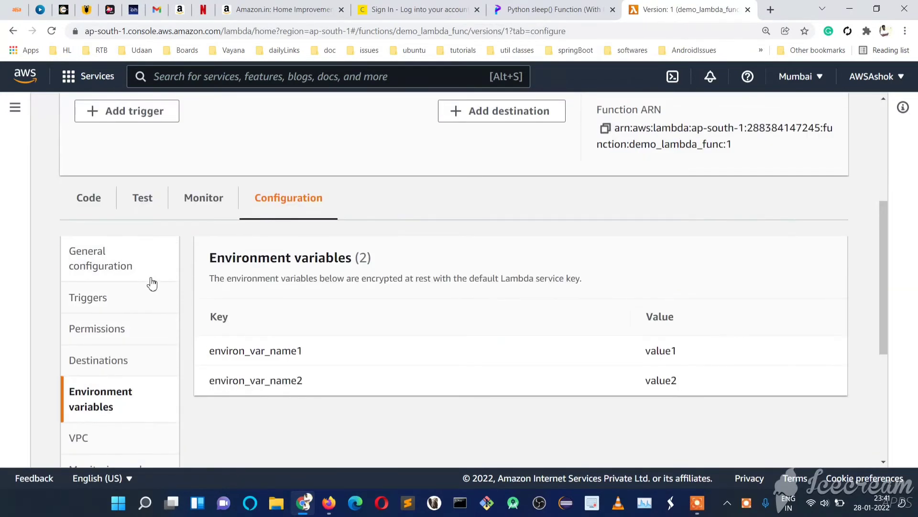
left_click(91, 207)
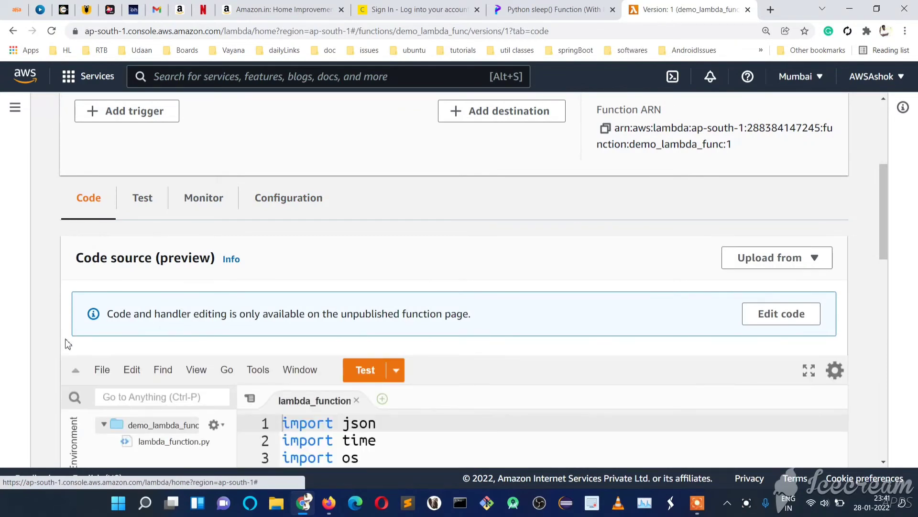
scroll(55, 332, "down", 6)
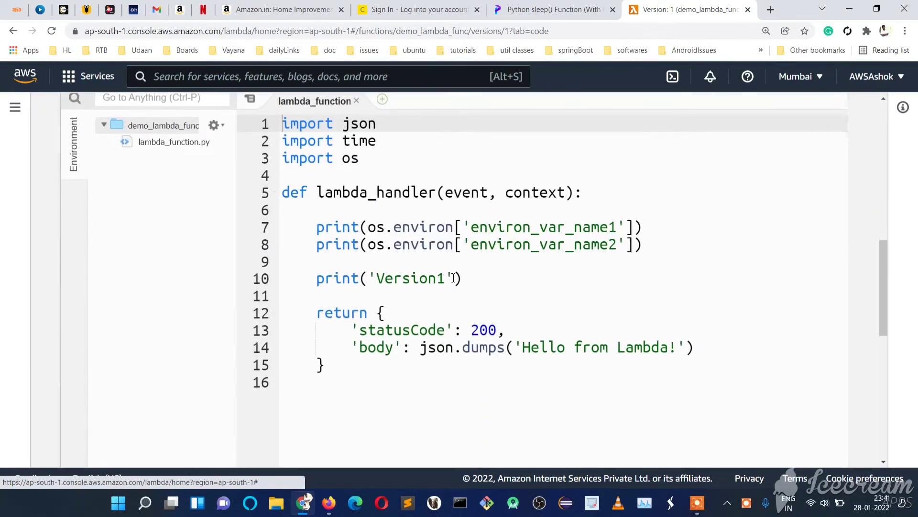
left_click_drag(449, 278, 377, 278)
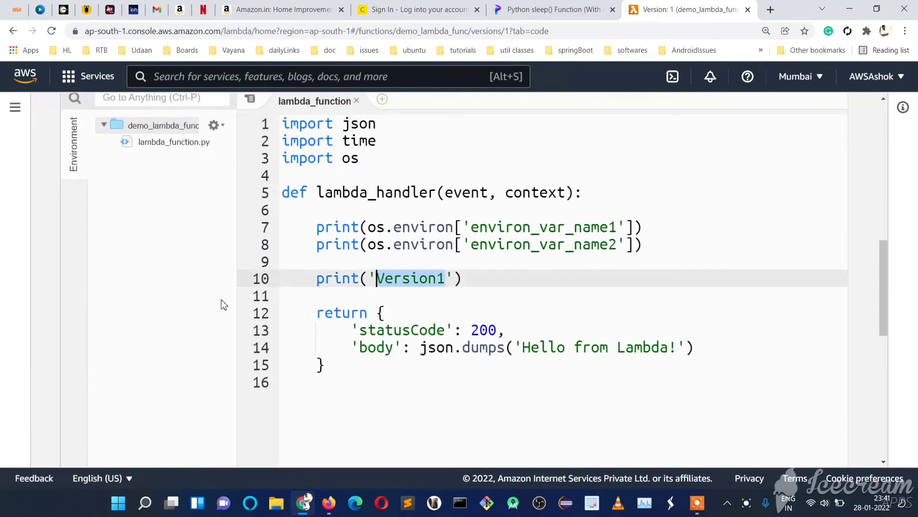
Step: Check the environment variables in the configuration of published version 1
scroll(54, 258, "up", 11)
scroll(53, 259, "down", 5)
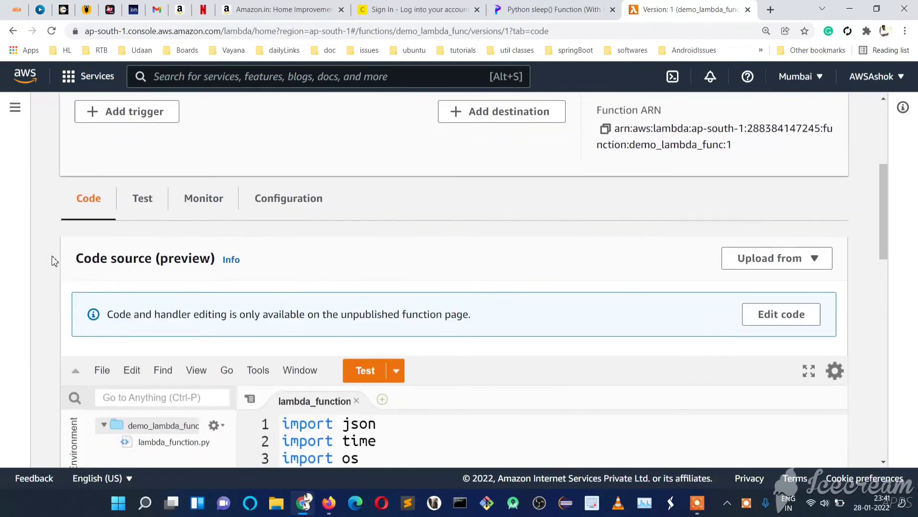
left_click(278, 209)
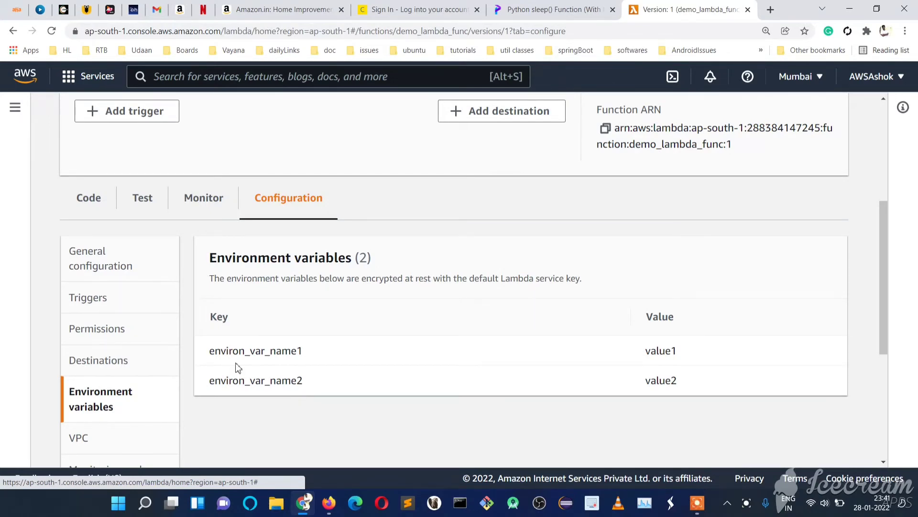
scroll(238, 368, "up", 5)
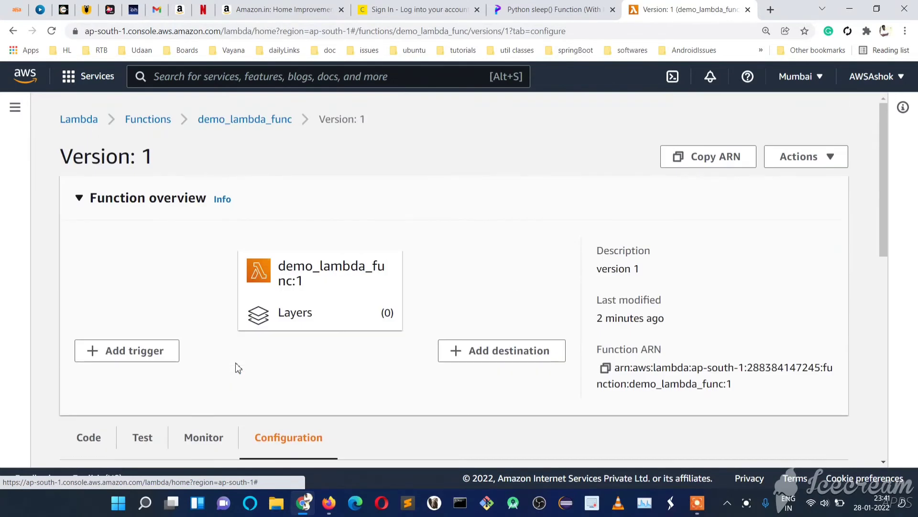
Step: Open the unpublished demo_lambda_func's environment variables for editing and add a blank third variable
left_click(259, 125)
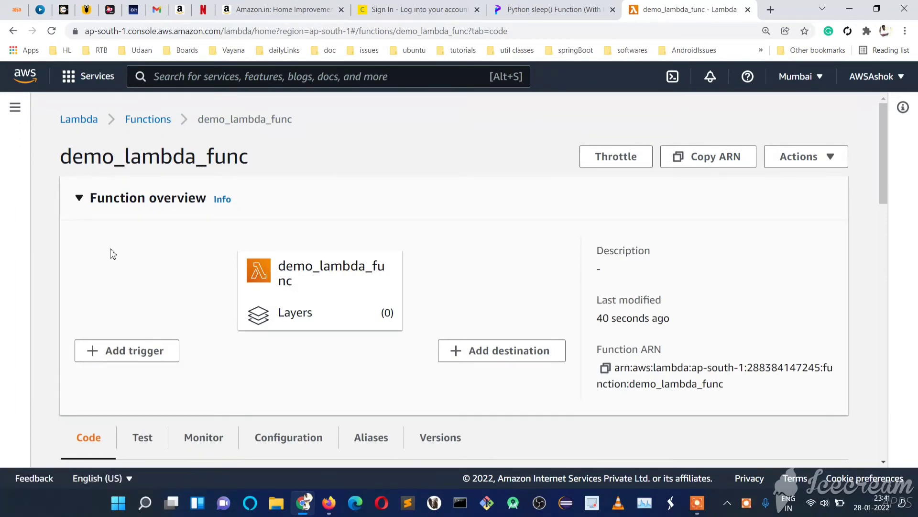
scroll(201, 343, "down", 5)
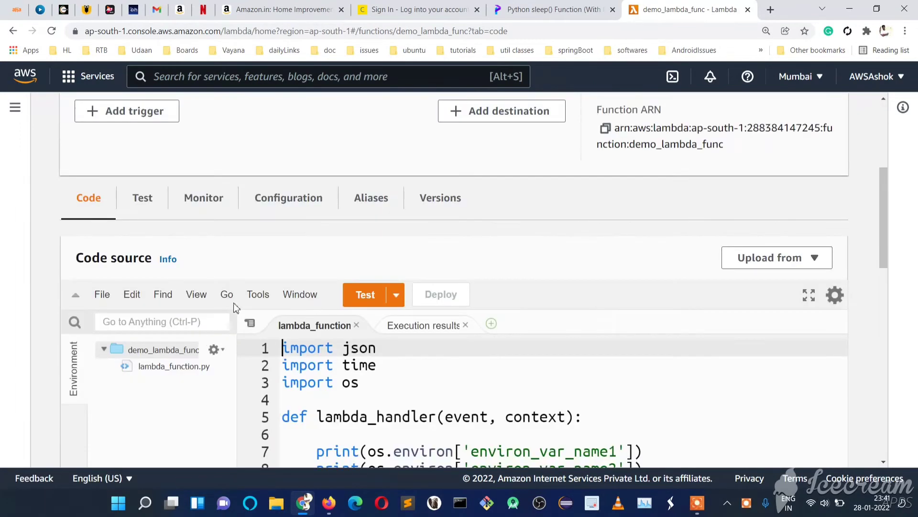
left_click(294, 208)
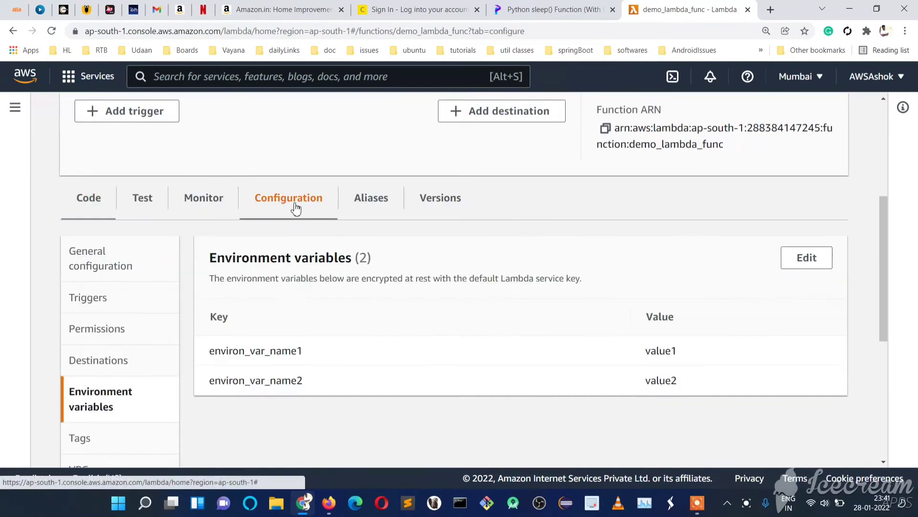
left_click(805, 263)
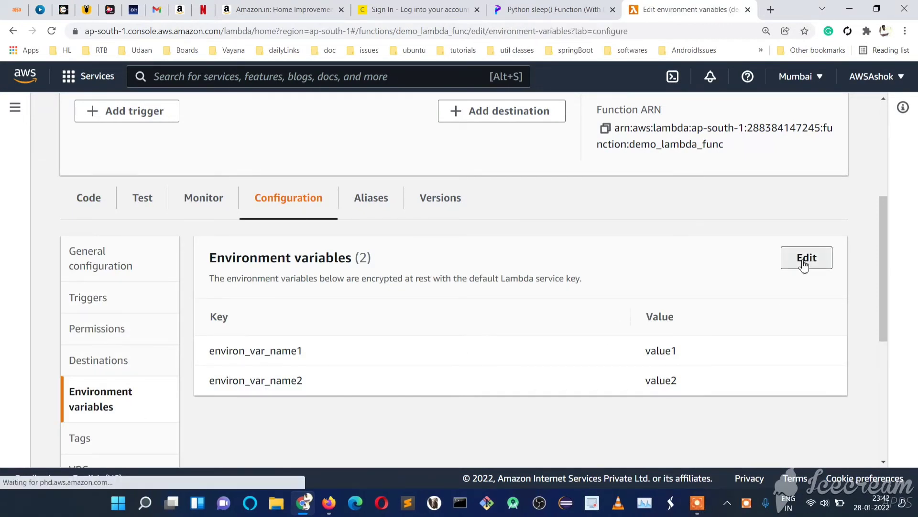
left_click(214, 404)
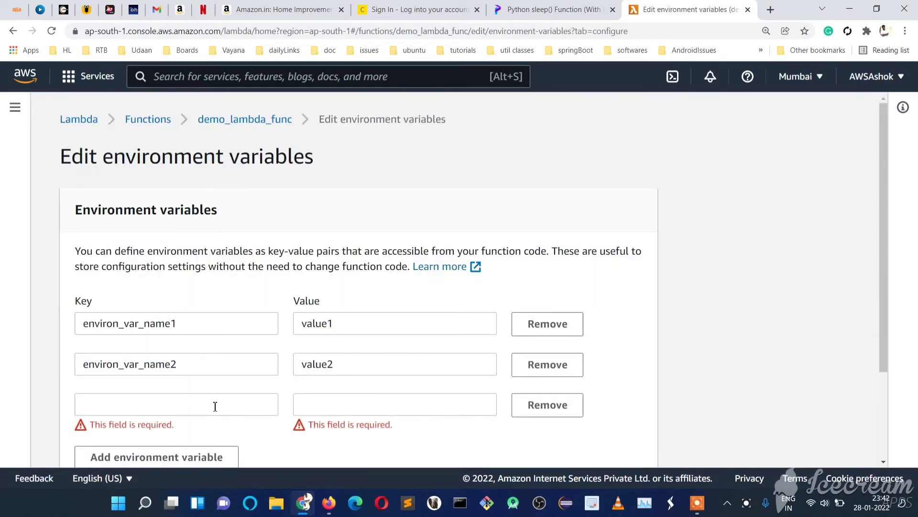
Step: Define the new environment variable with key environ_var_name3 and value value3, and save the environment variables
left_click(210, 406)
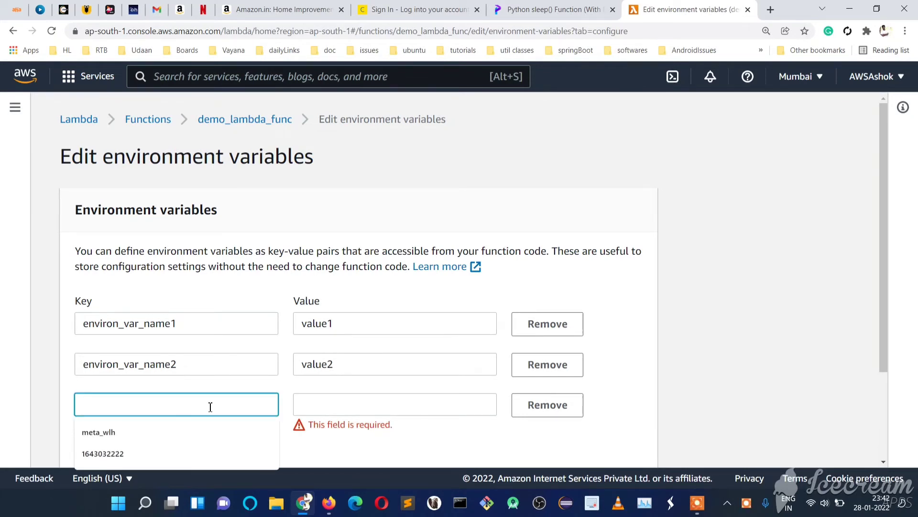
type("environ")
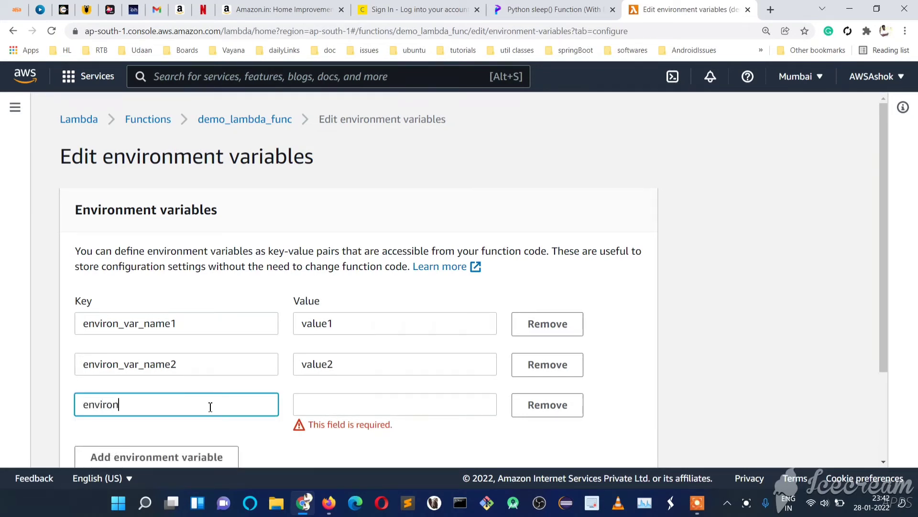
type("_var_name")
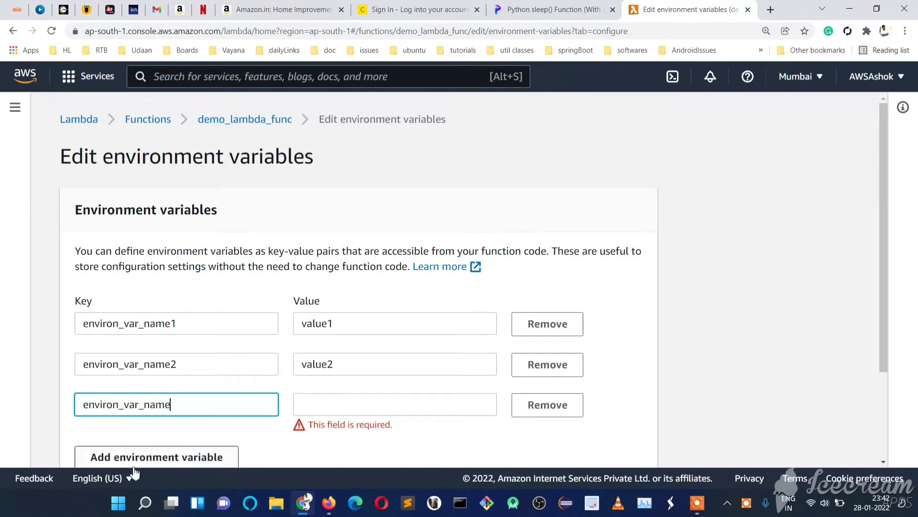
type("3")
left_click(362, 411)
type("value")
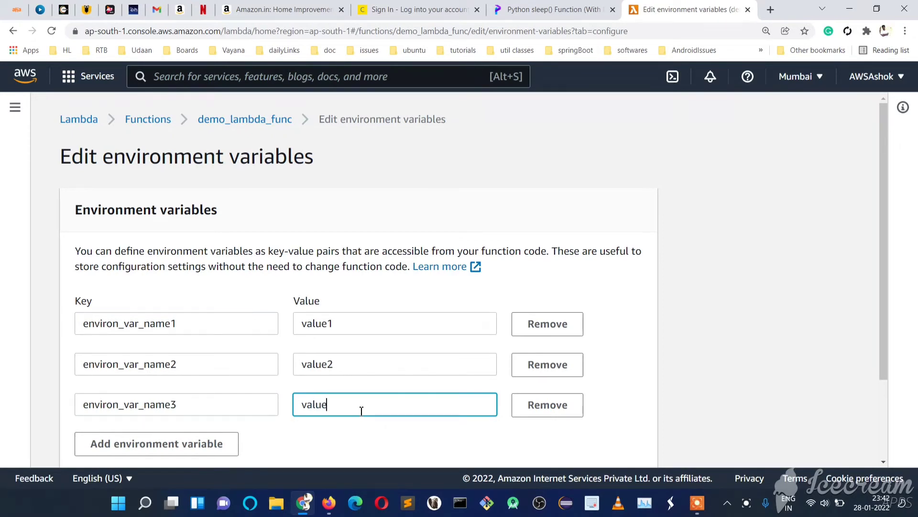
type("3")
scroll(375, 425, "down", 2)
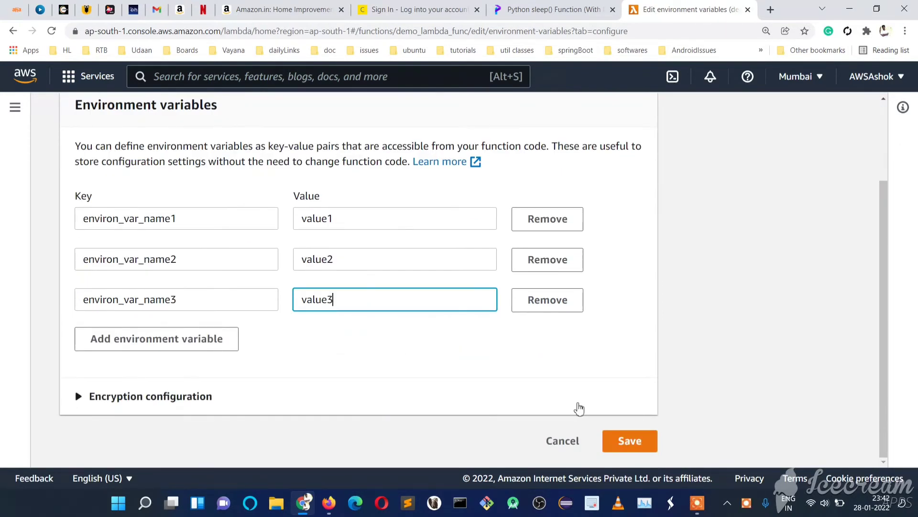
left_click(627, 439)
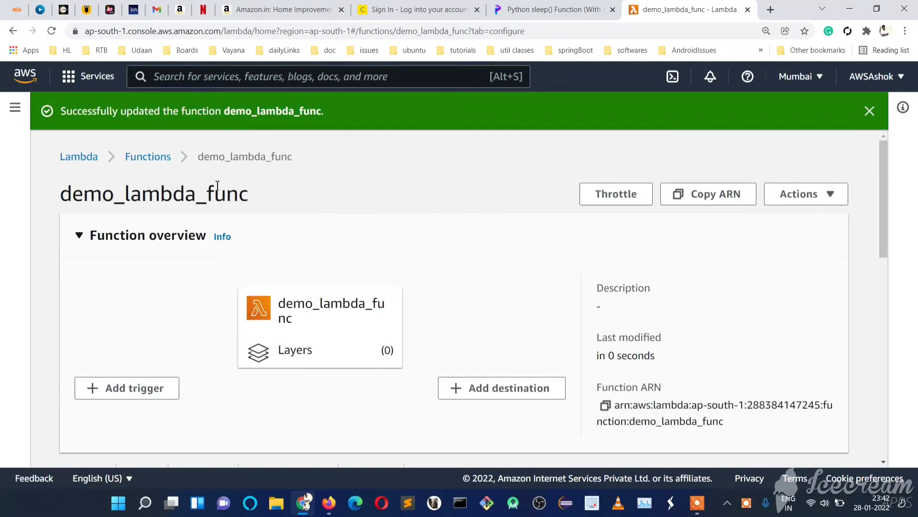
scroll(218, 185, "down", 4)
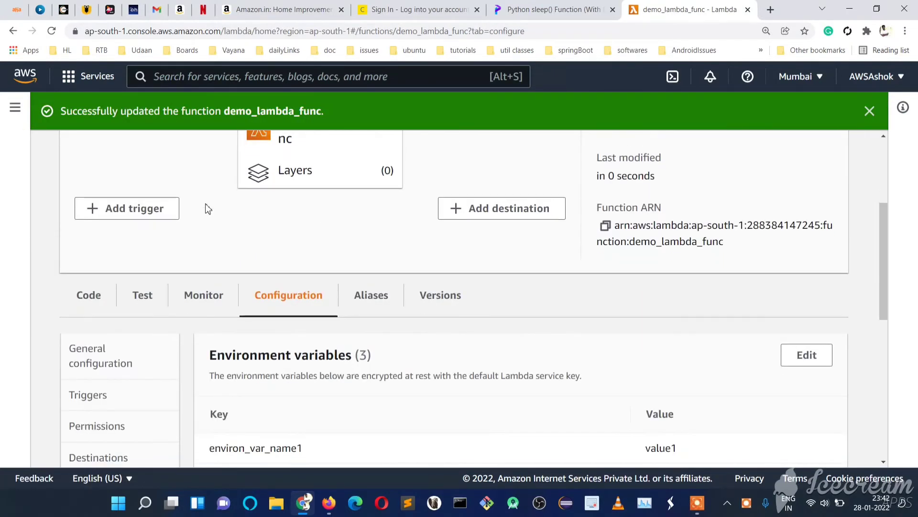
Step: Open published version 1 from the function's versions list and check the keys of its environment variables
left_click(437, 294)
scroll(280, 239, "down", 1)
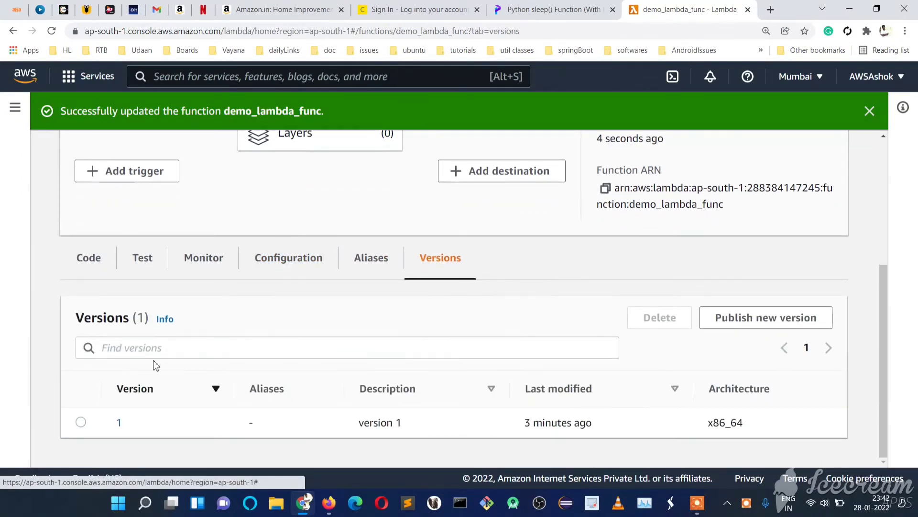
left_click(119, 422)
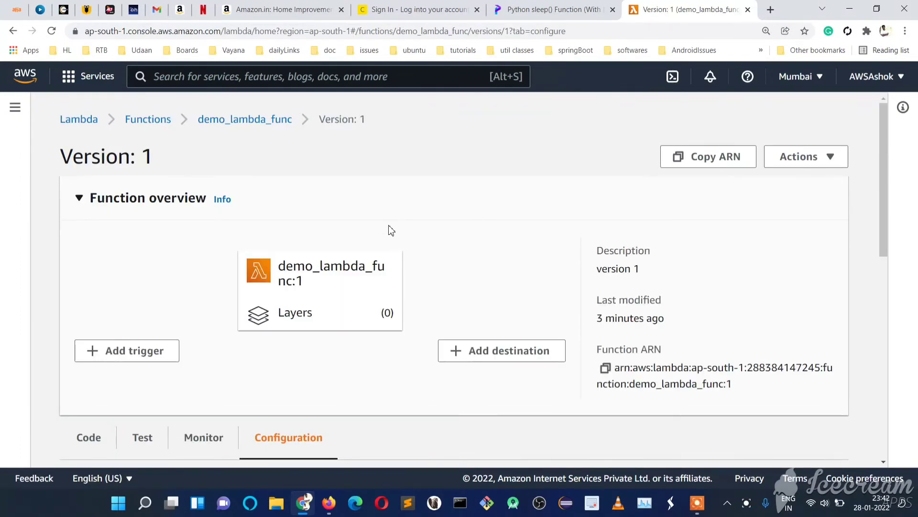
scroll(391, 230, "down", 5)
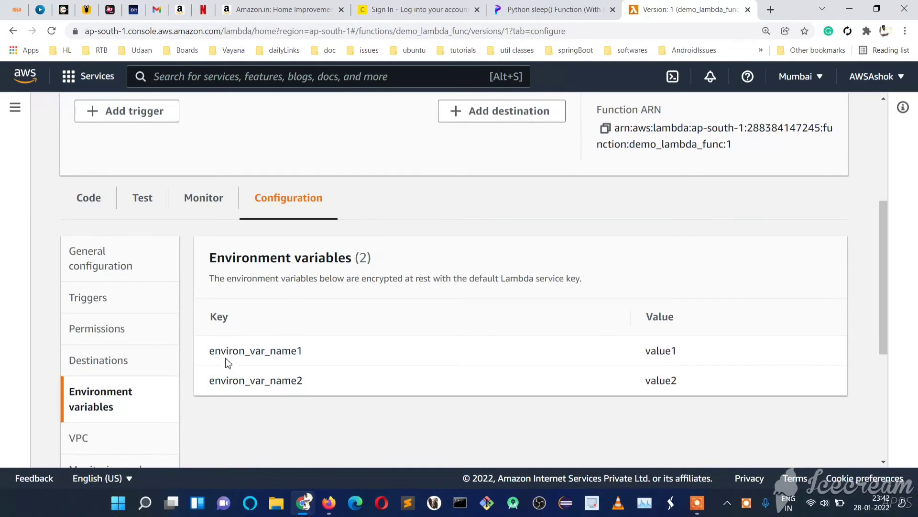
left_click_drag(210, 357, 313, 354)
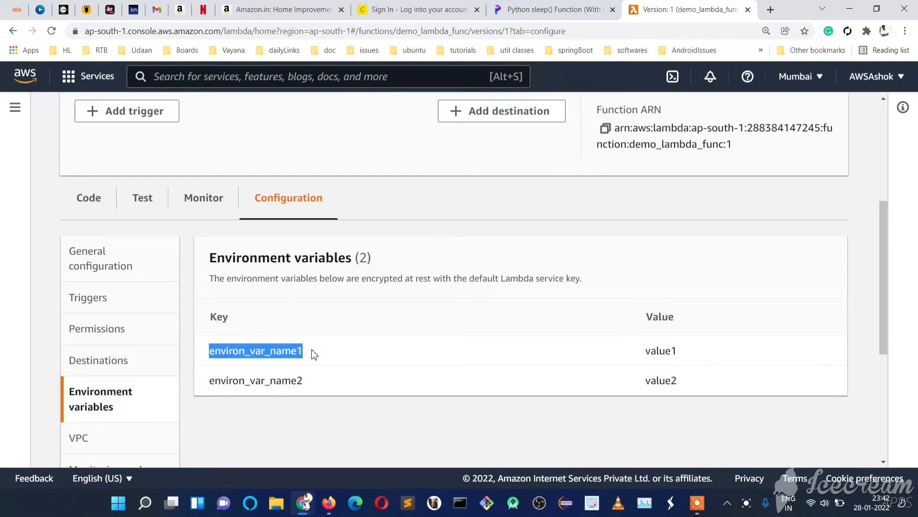
left_click(325, 358)
left_click_drag(319, 387, 205, 385)
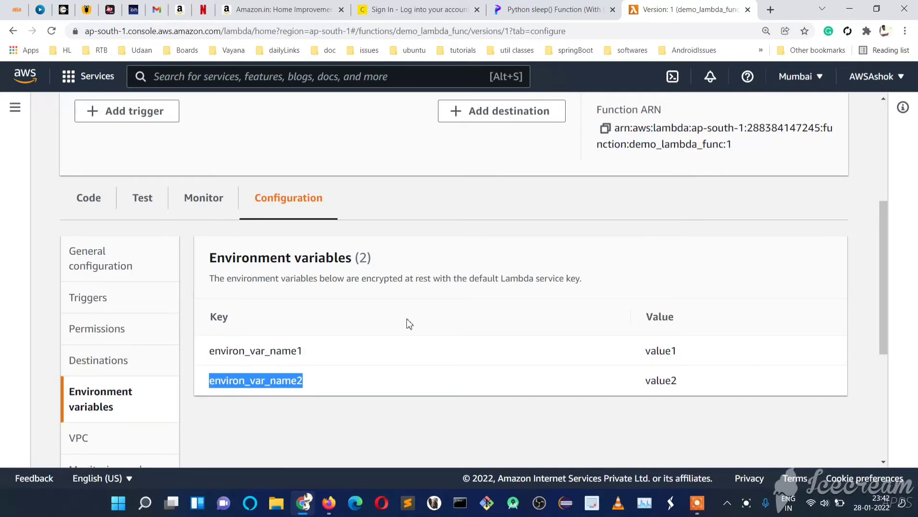
left_click(385, 376)
scroll(365, 349, "up", 5)
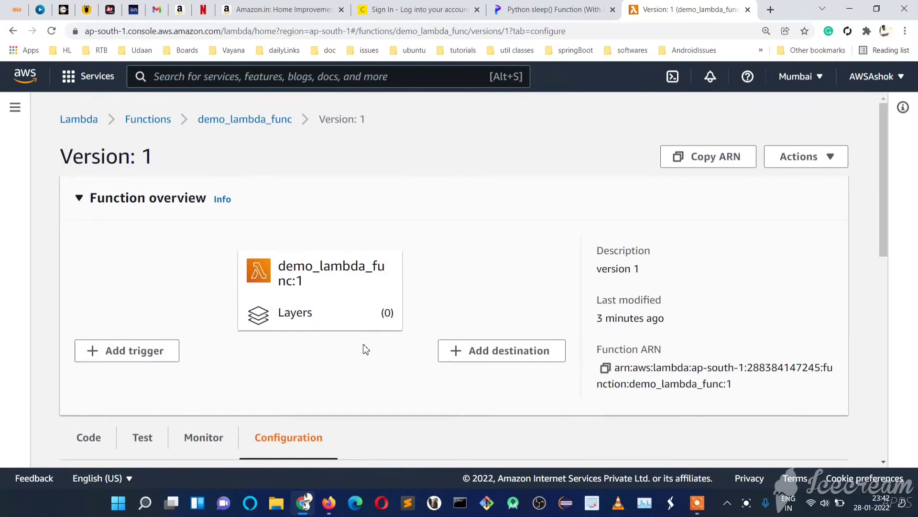
Step: Return to the unpublished demo_lambda_func and review its lambda_function code
left_click(266, 130)
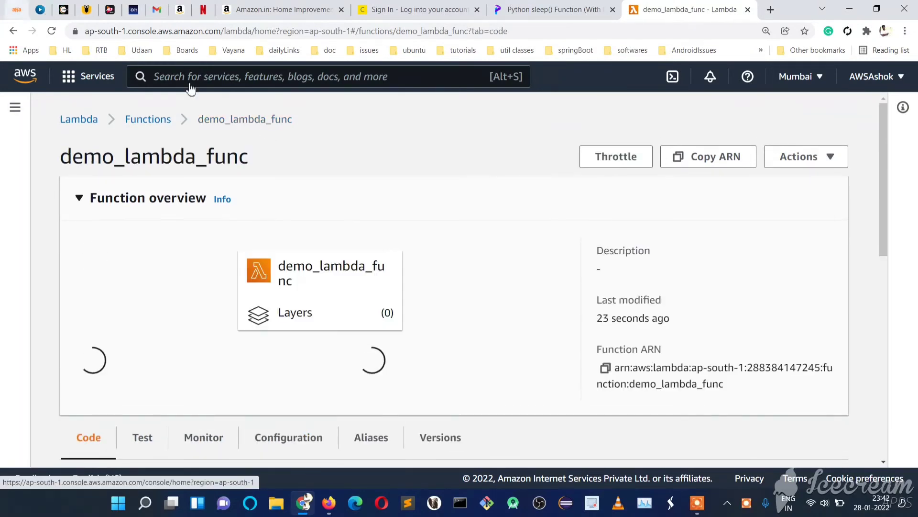
scroll(109, 173, "down", 4)
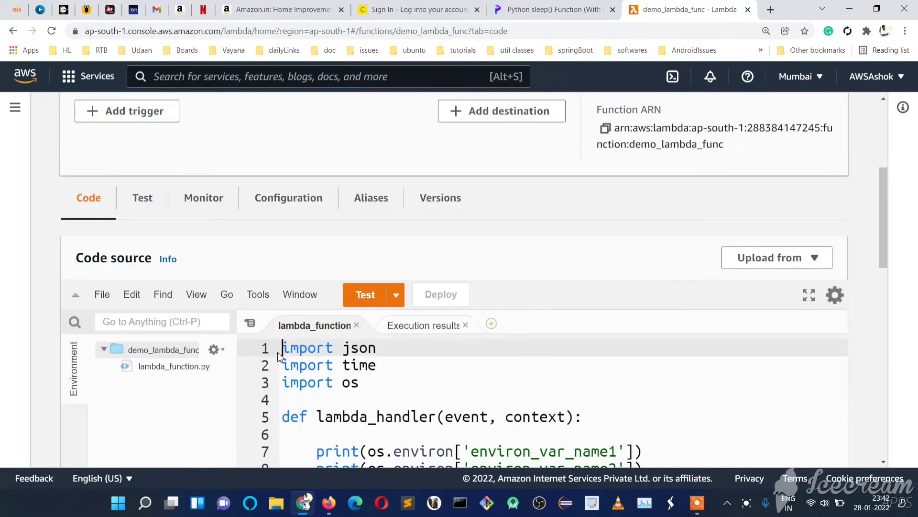
scroll(258, 368, "down", 5)
scroll(512, 322, "up", 2)
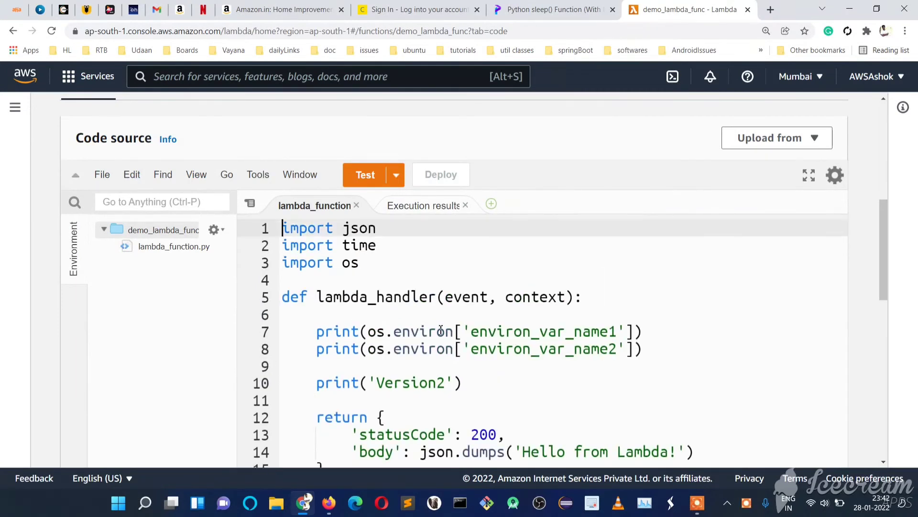
scroll(205, 324, "down", 2)
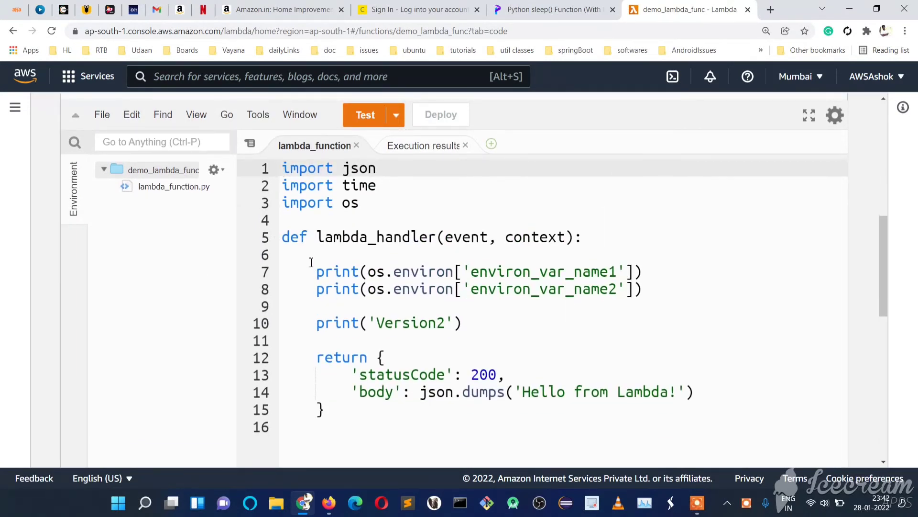
scroll(115, 305, "up", 5)
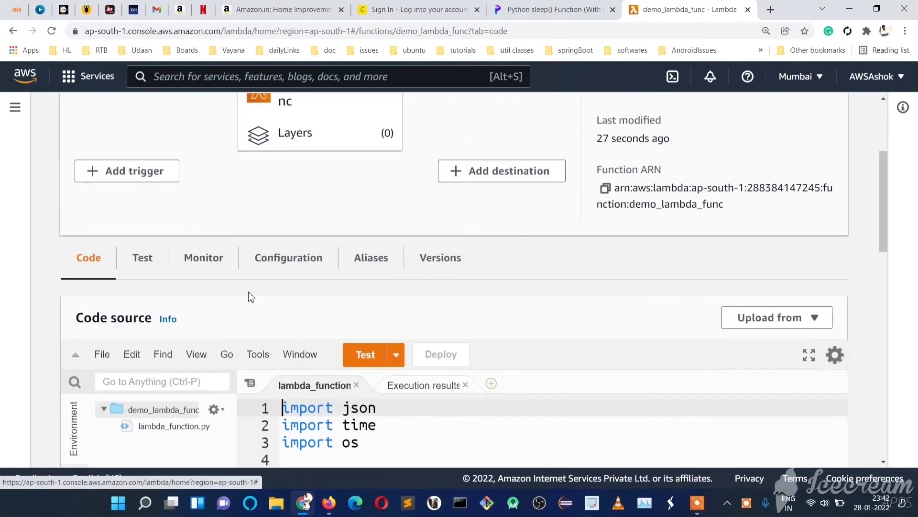
scroll(247, 295, "up", 4)
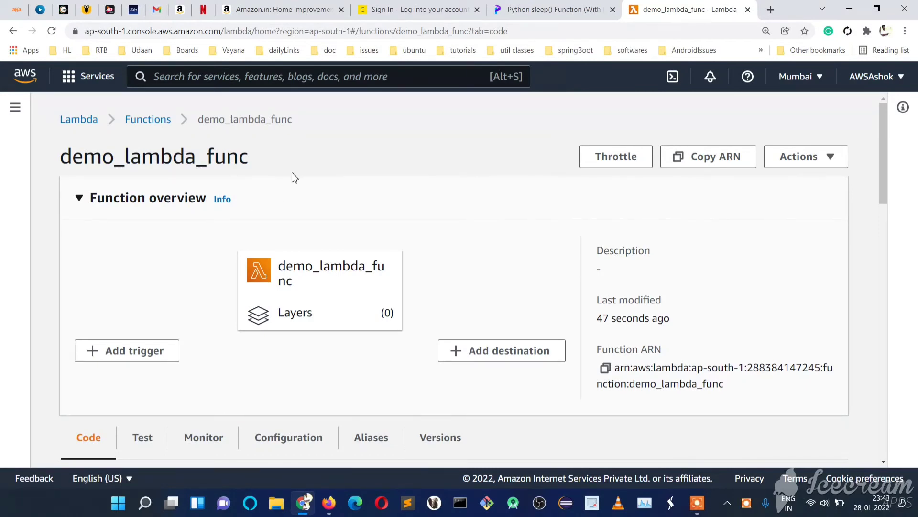
Step: Open version 1 from the versions list of demo_lambda_func to view its function overview
scroll(259, 191, "down", 4)
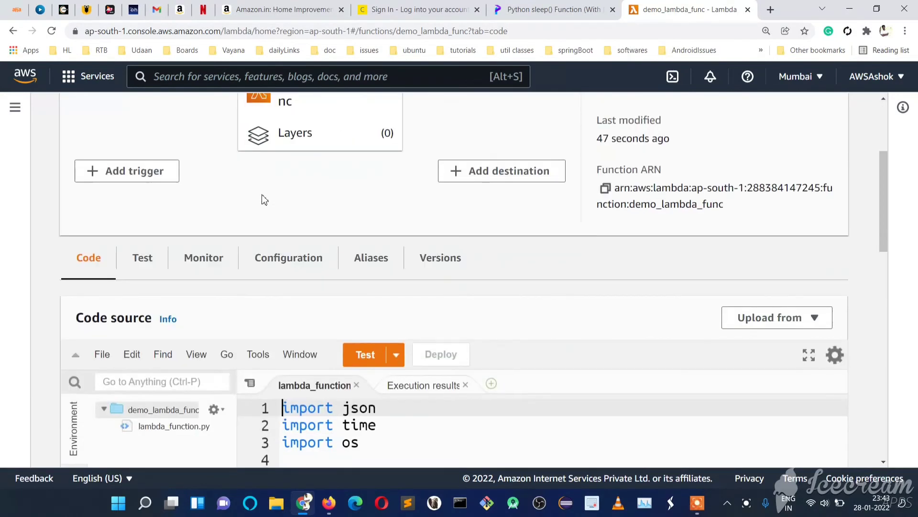
left_click(442, 264)
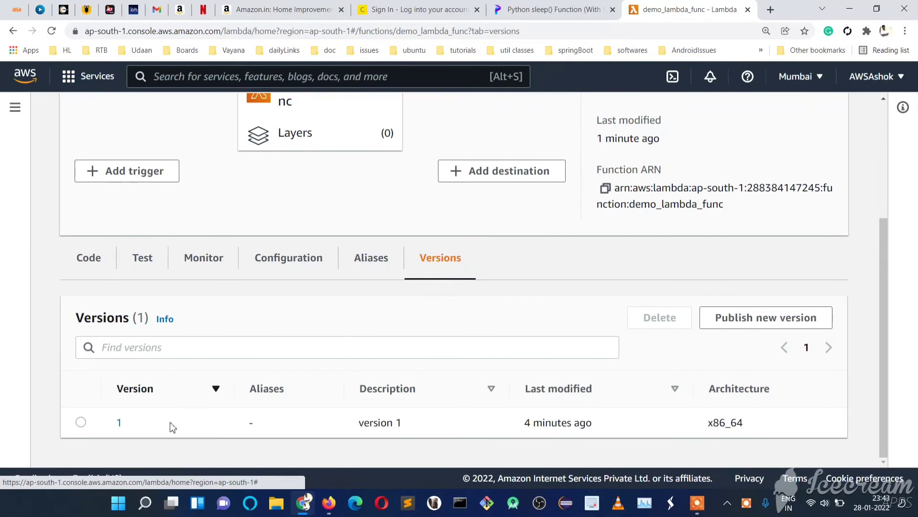
left_click(119, 423)
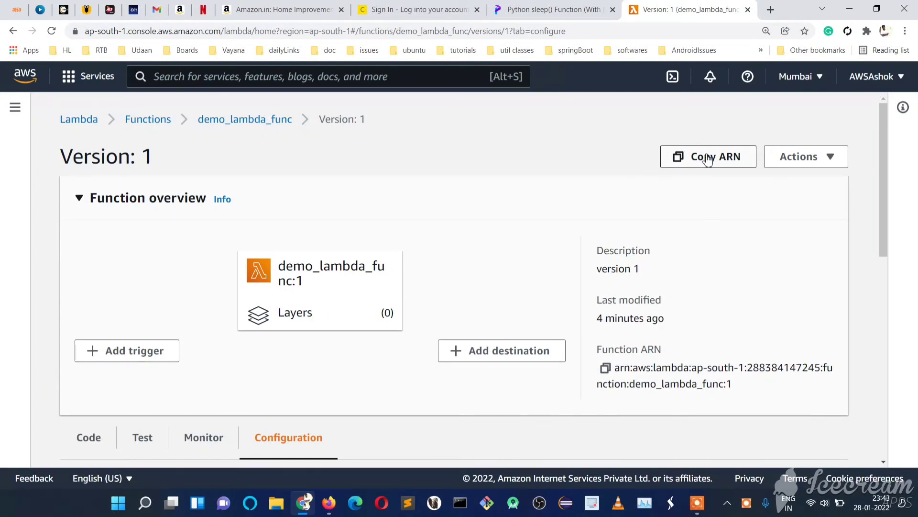
Step: Go back from version 1 to the unpublished demo_lambda_func and examine the print statements in its code
left_click(263, 125)
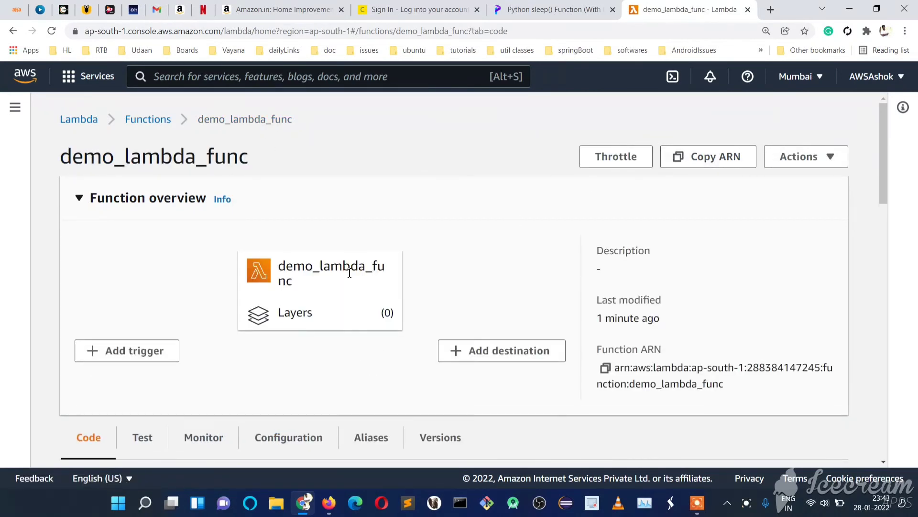
scroll(352, 276, "down", 5)
scroll(353, 279, "down", 2)
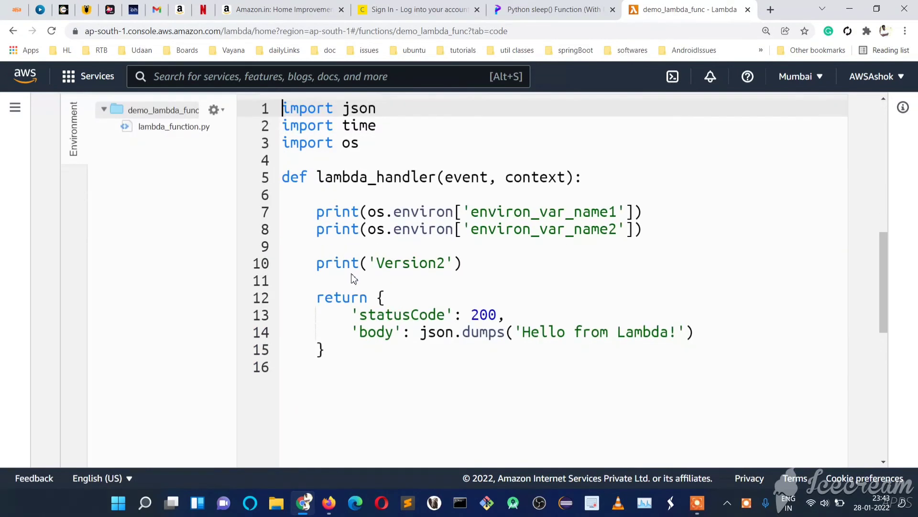
scroll(353, 279, "up", 1)
scroll(353, 279, "up", 1)
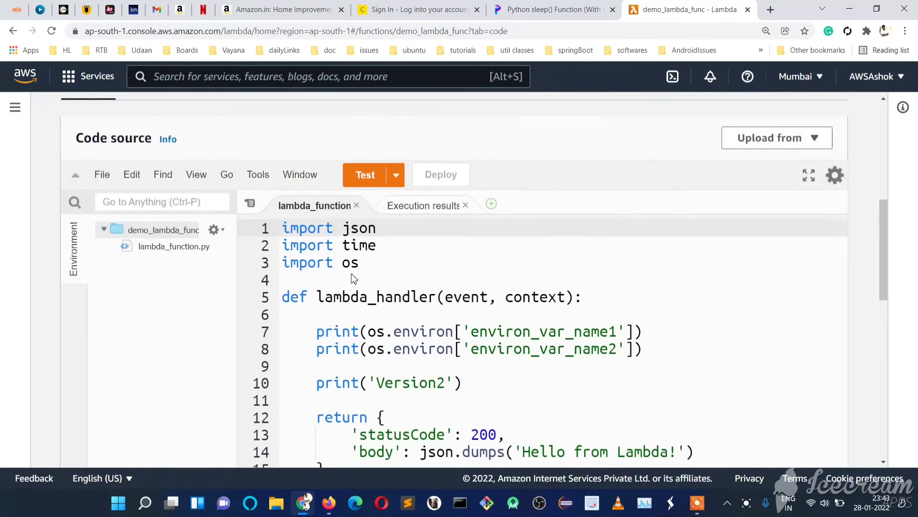